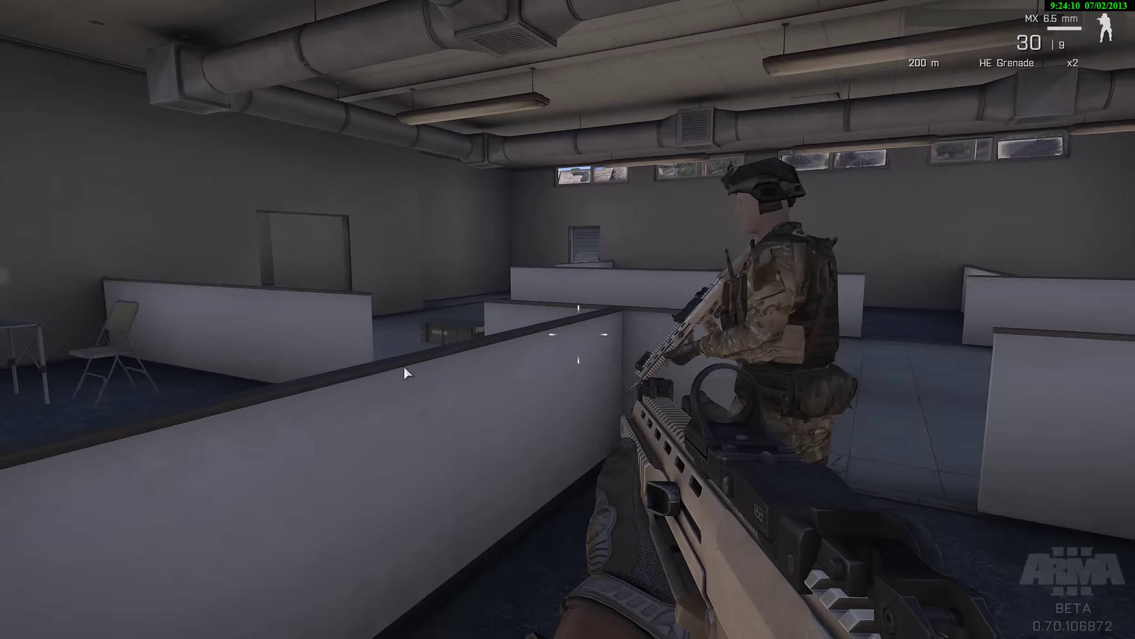
- Walk through the office hall to the louvred exit door, switch to the P07 pistol and open the door
key("w")
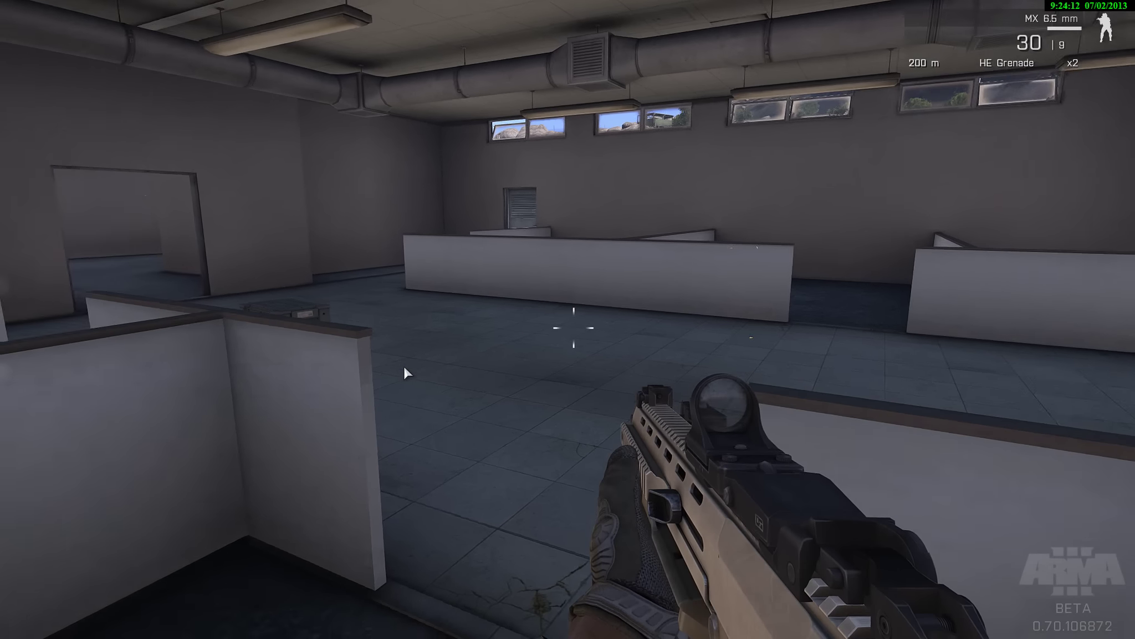
key("w")
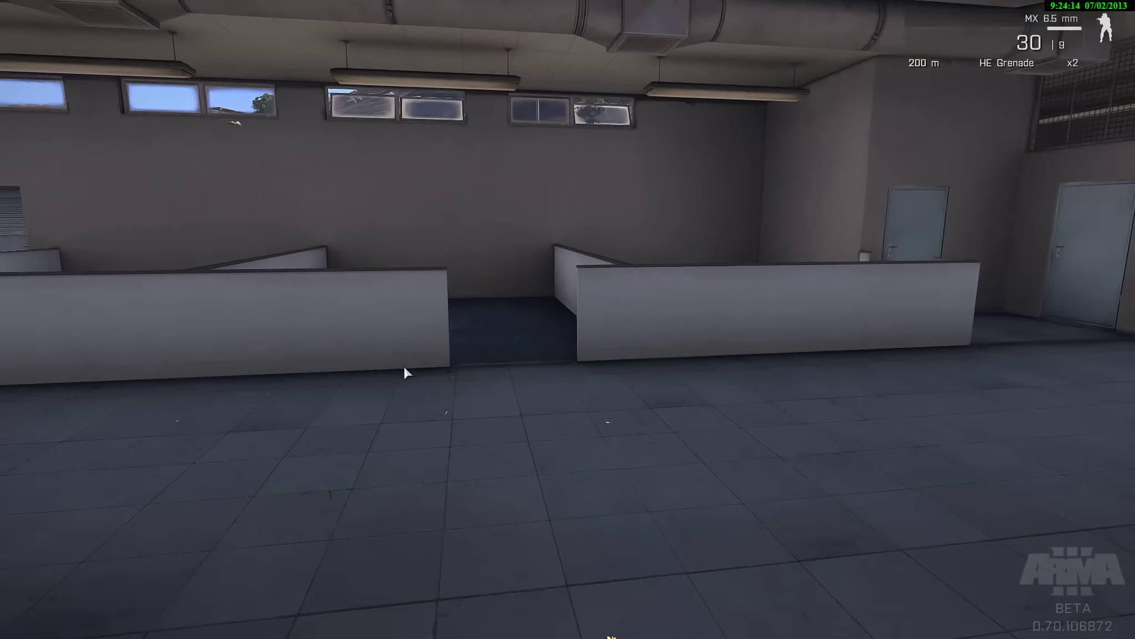
key("w")
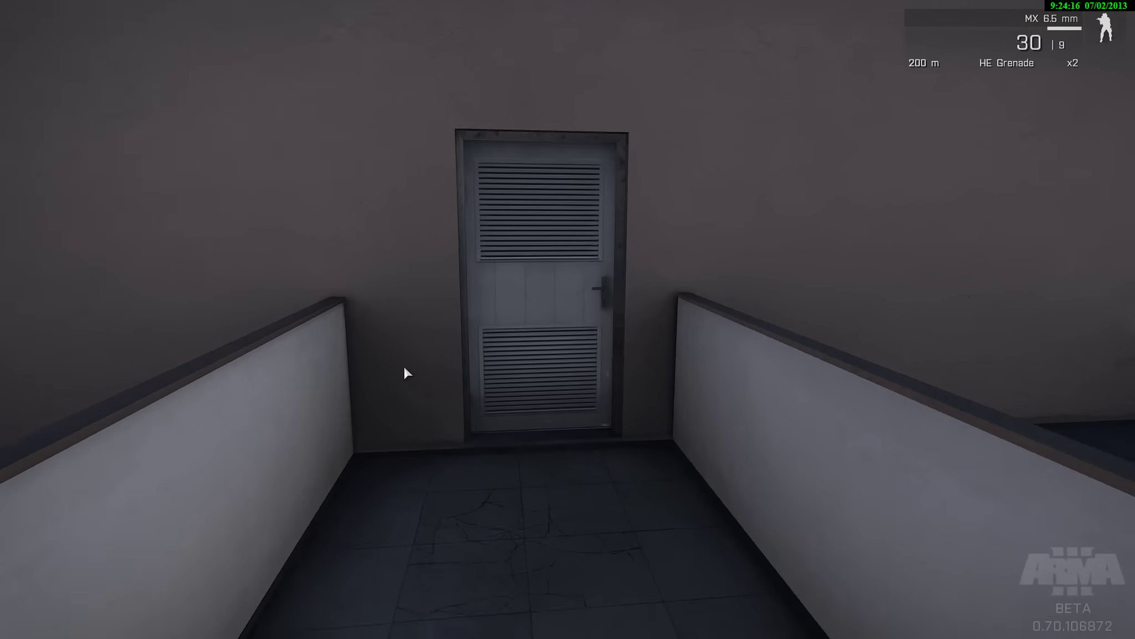
key("w")
key("2")
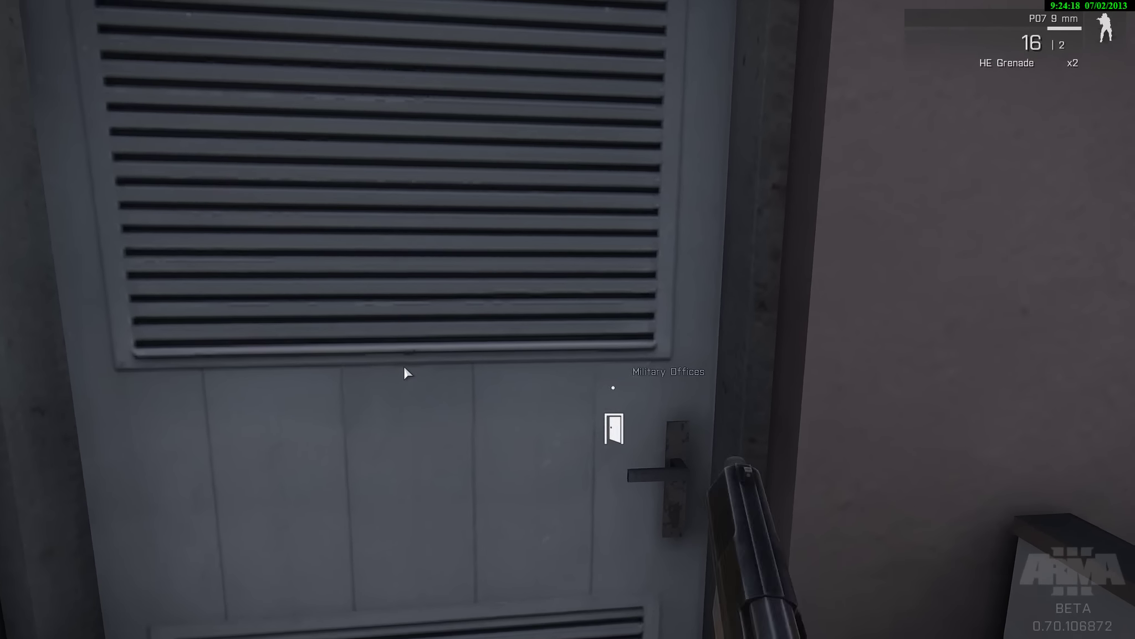
key("space")
key("s")
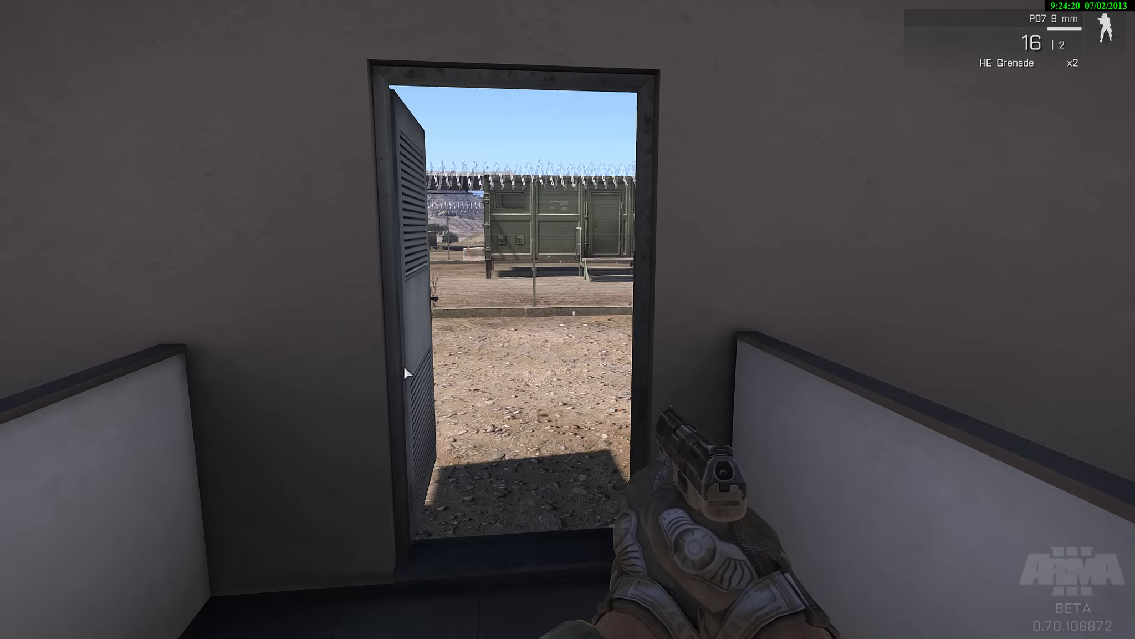
- Abort the current mission and relaunch Centre D'entrainement ALPHA from the single missions list
key("Escape")
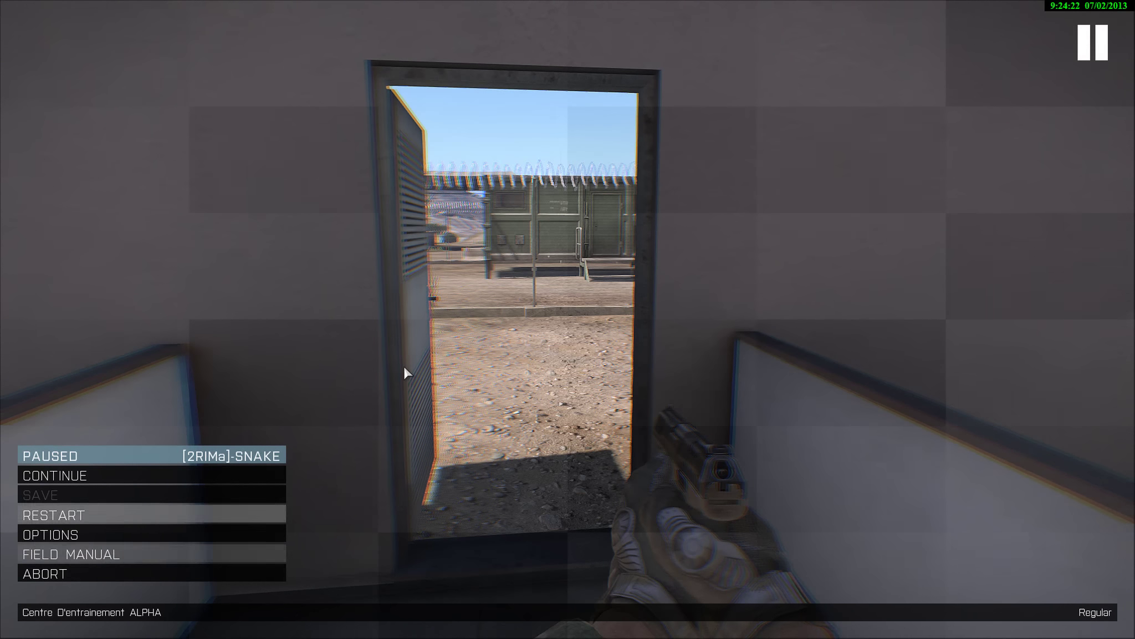
key("Return")
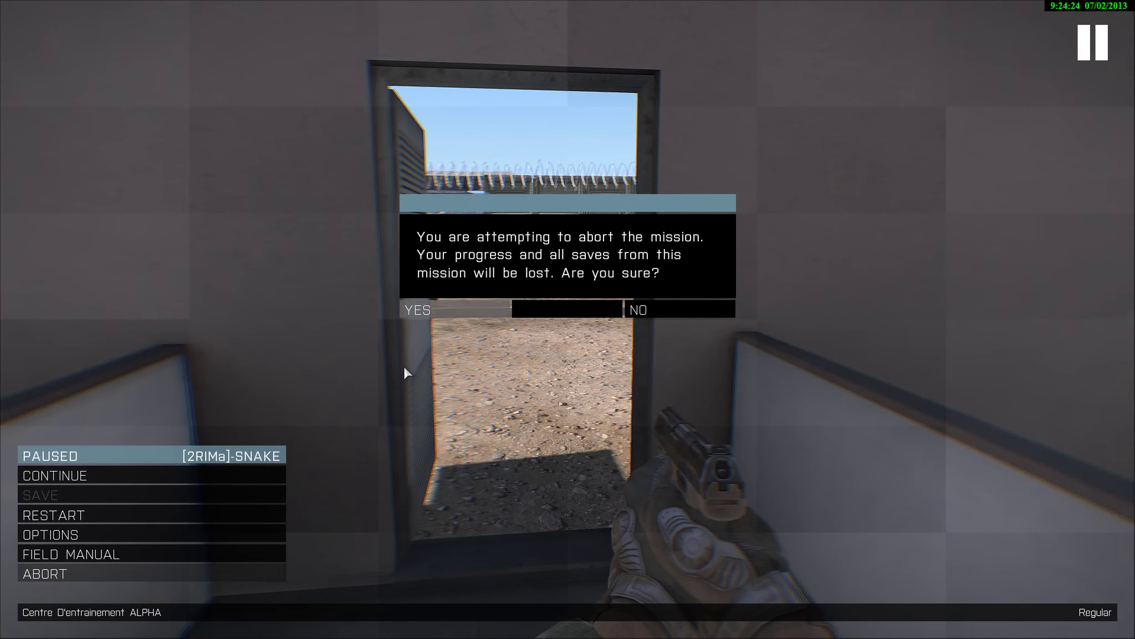
key("Return")
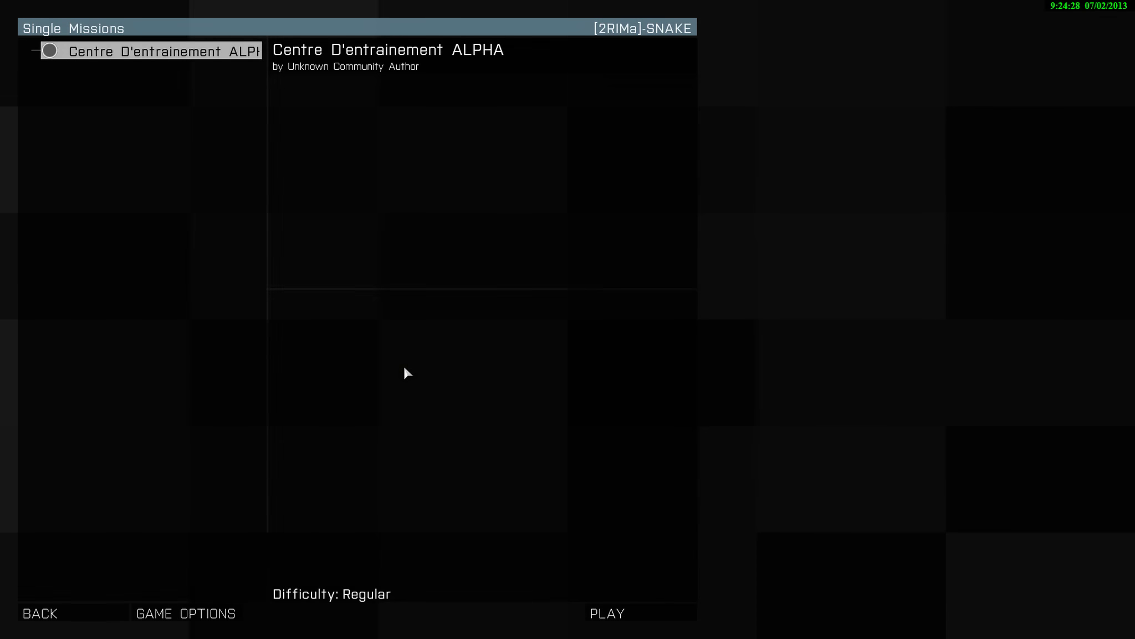
key("Return")
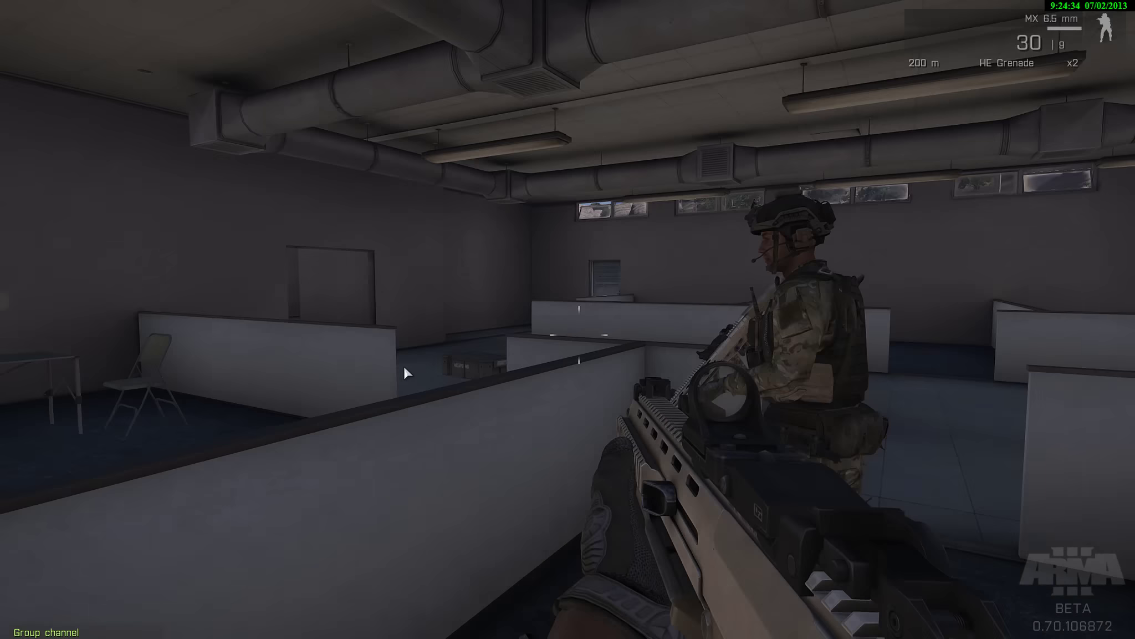
- Cross the office hall with the MX rifle to the louvred exit door and open it
key("w")
key("w")
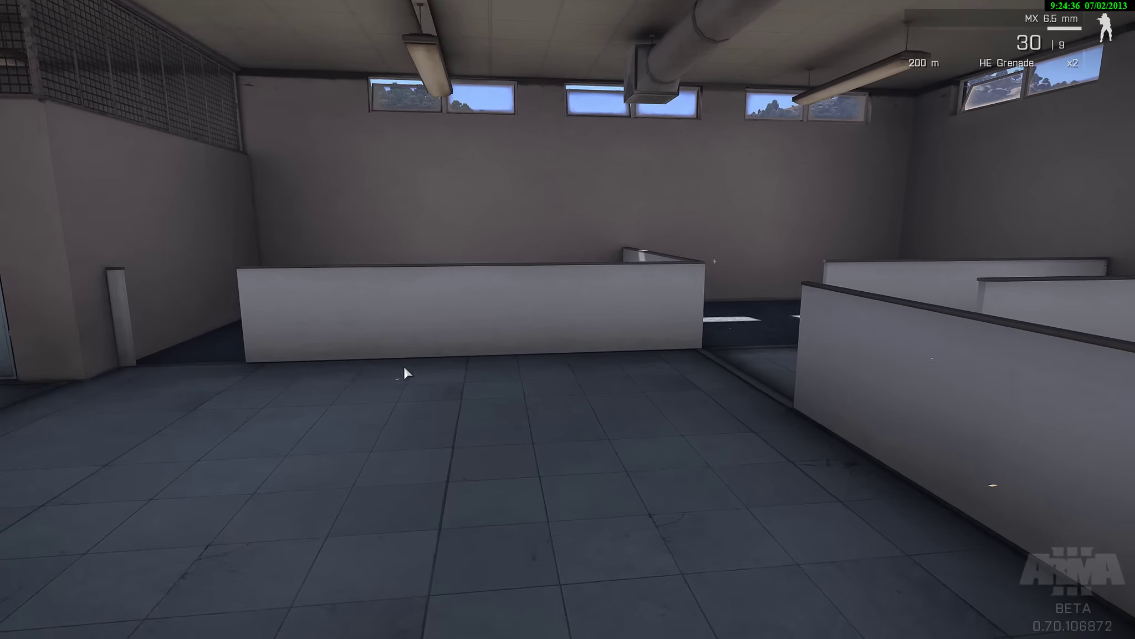
key("w")
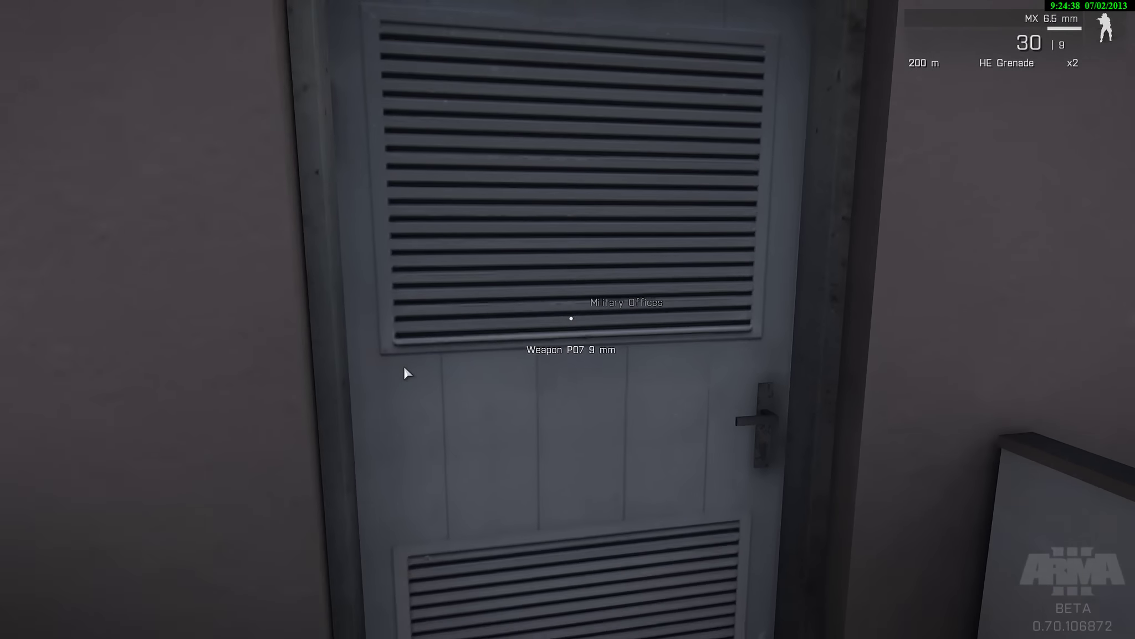
- Pause the game and abort the running mission to return to the single missions list
key("Escape")
key("Down")
key("Down")
key("Down")
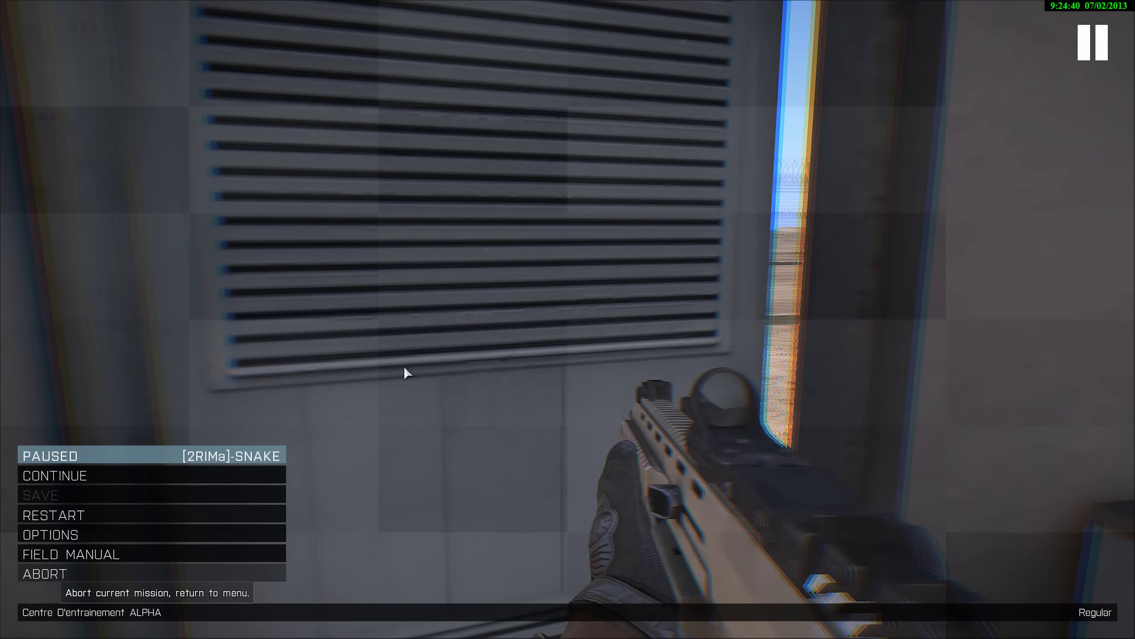
key("Return")
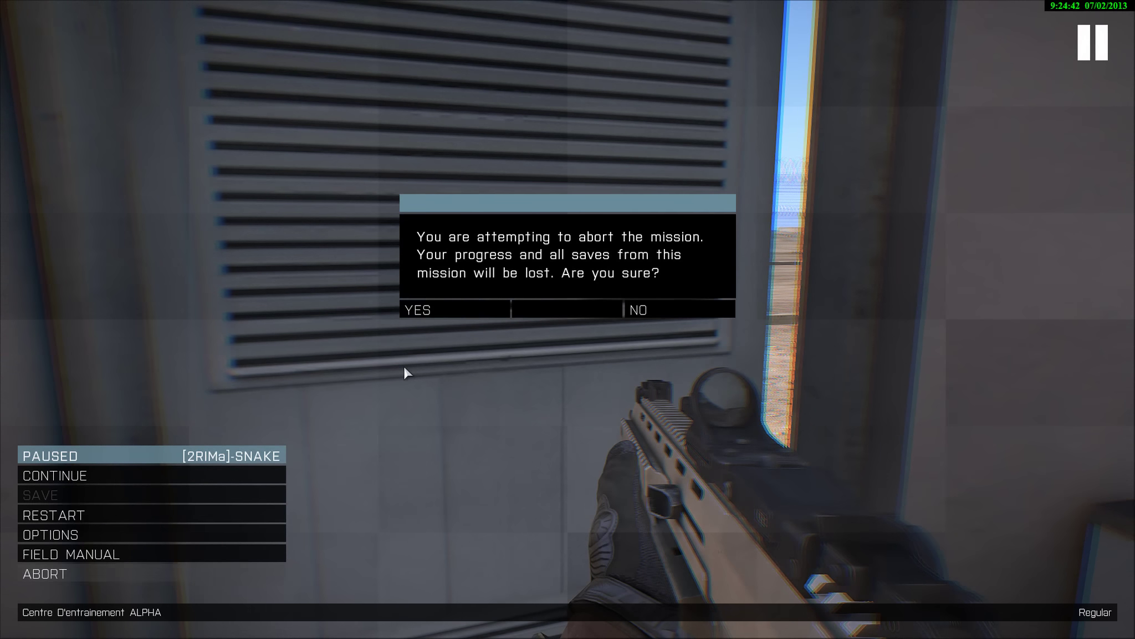
key("Return")
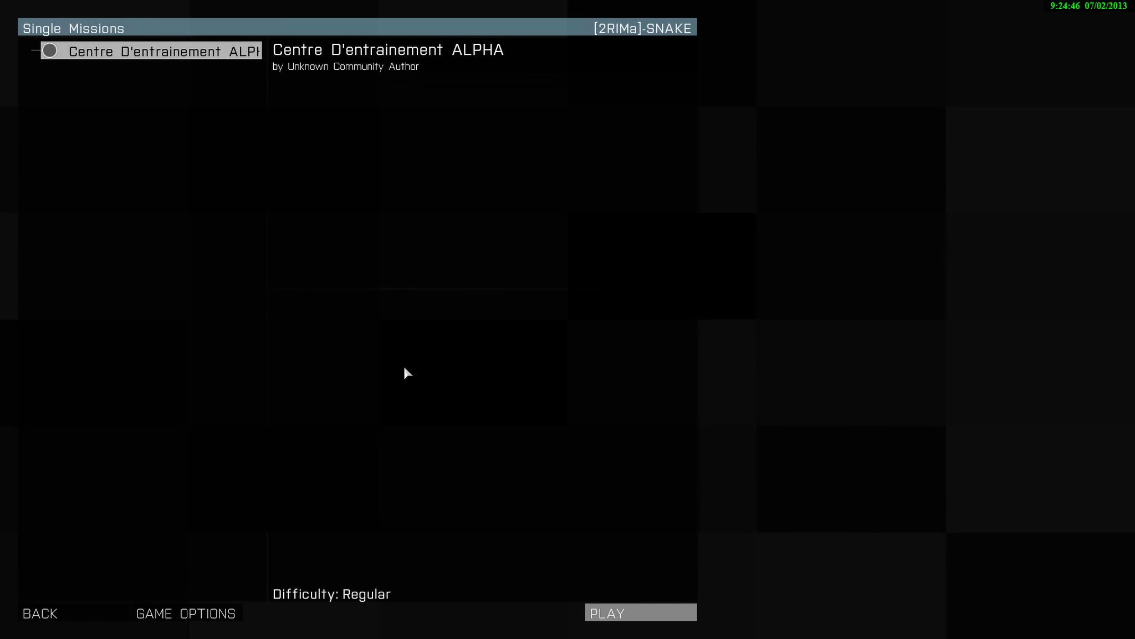
- Leave the single missions list and launch the multiplayer server browser
key("Escape")
key("Up")
key("Up")
key("Up")
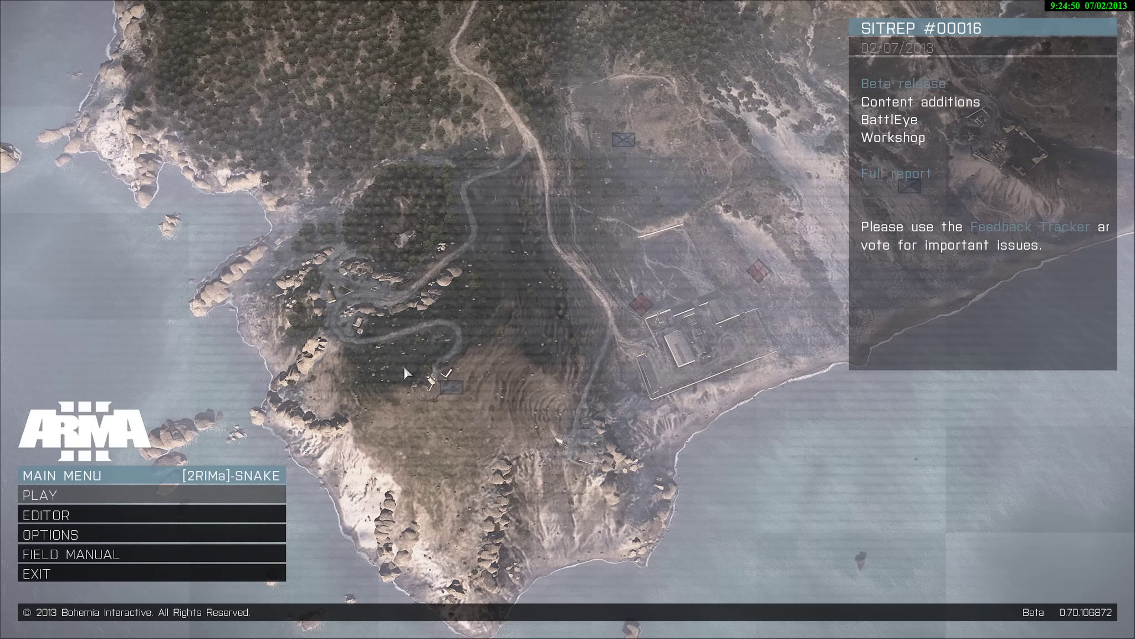
key("Return")
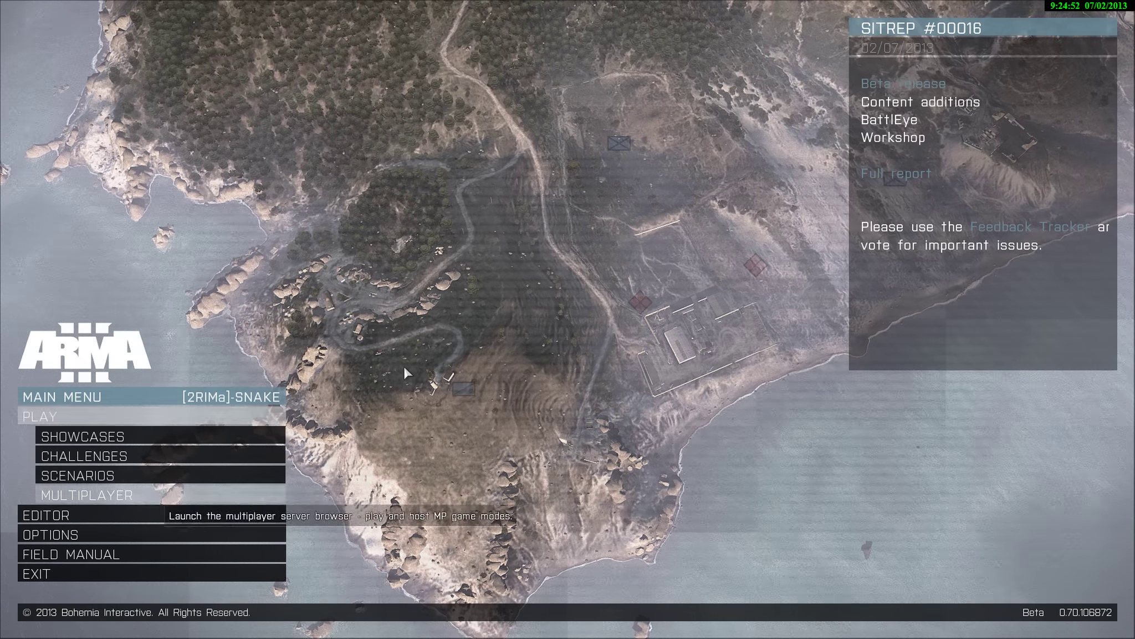
key("Return")
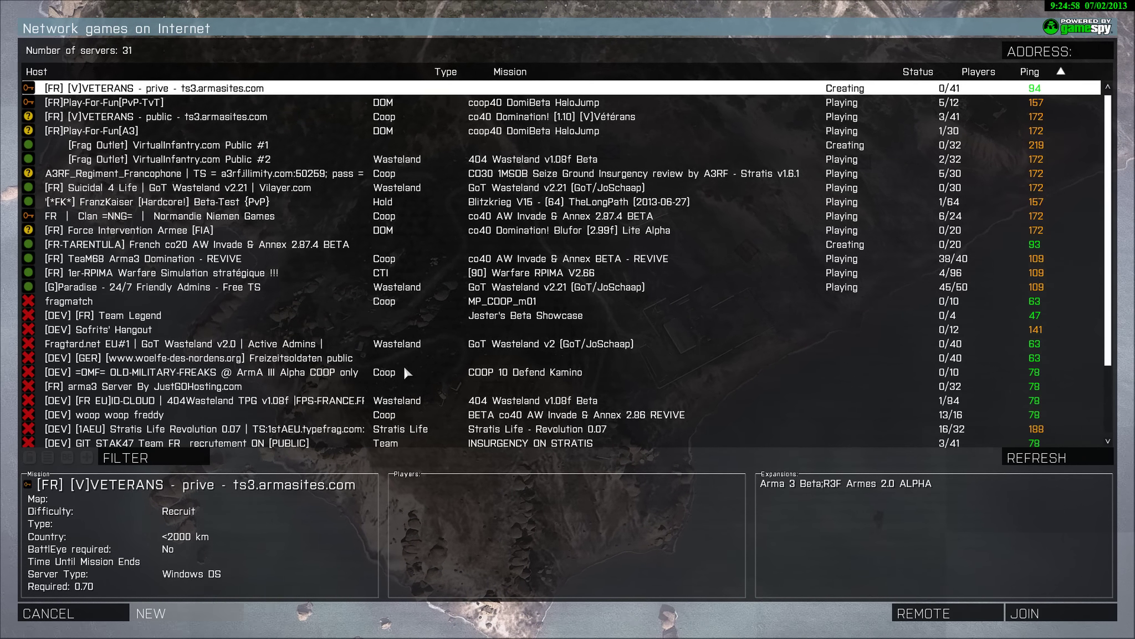
key("Return")
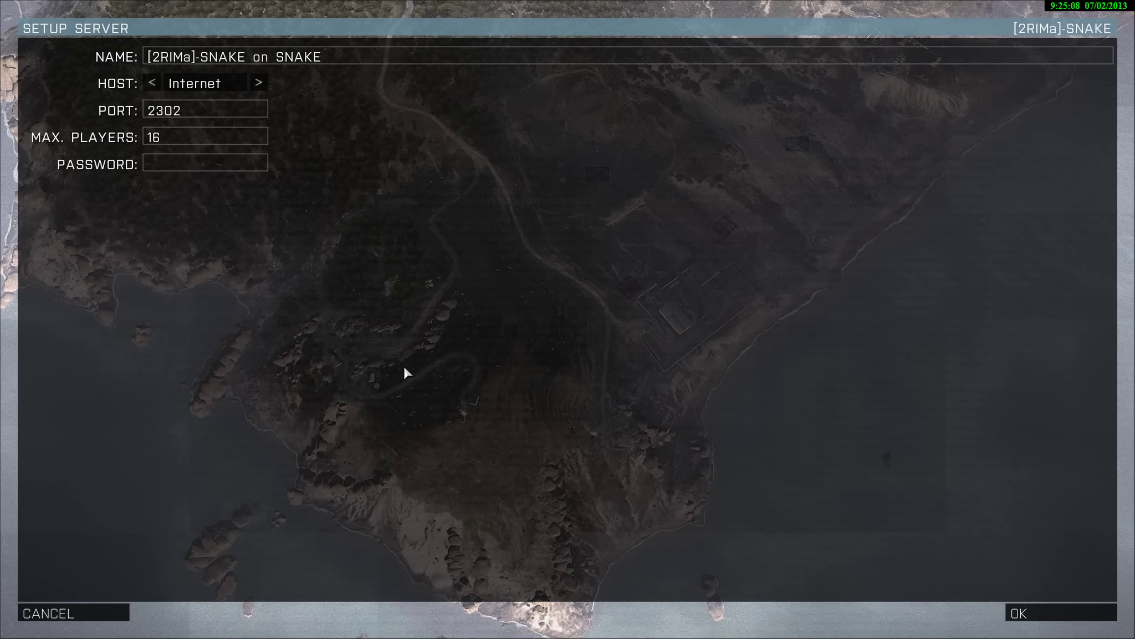
key("Return")
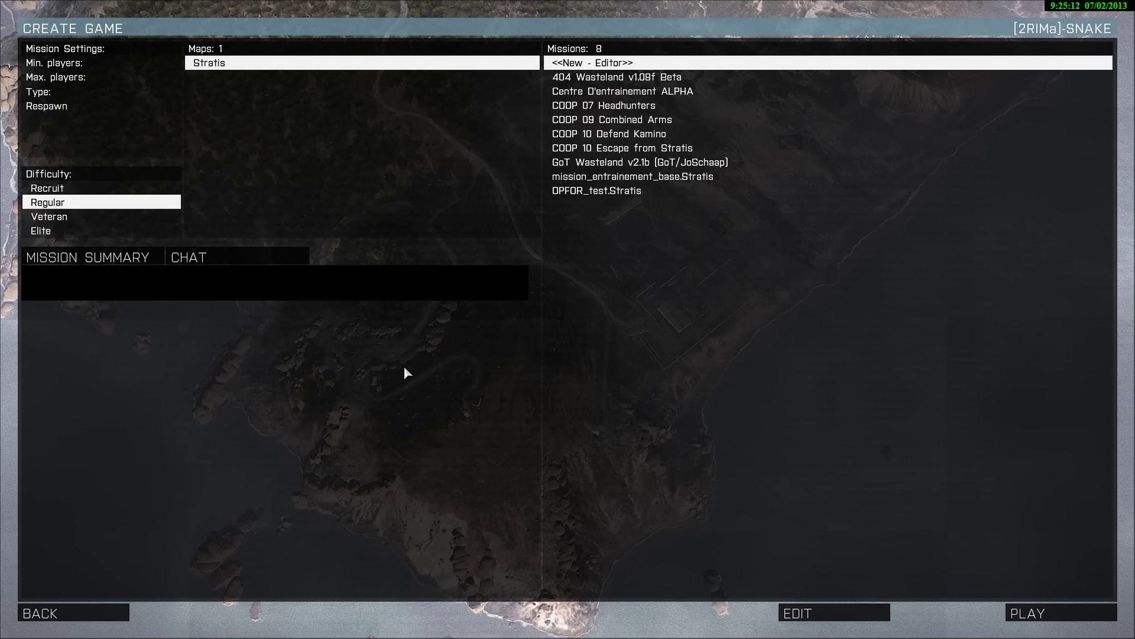
key("Escape")
- Set up a new server hosted on LAN, enter a server password and create it
key("Return")
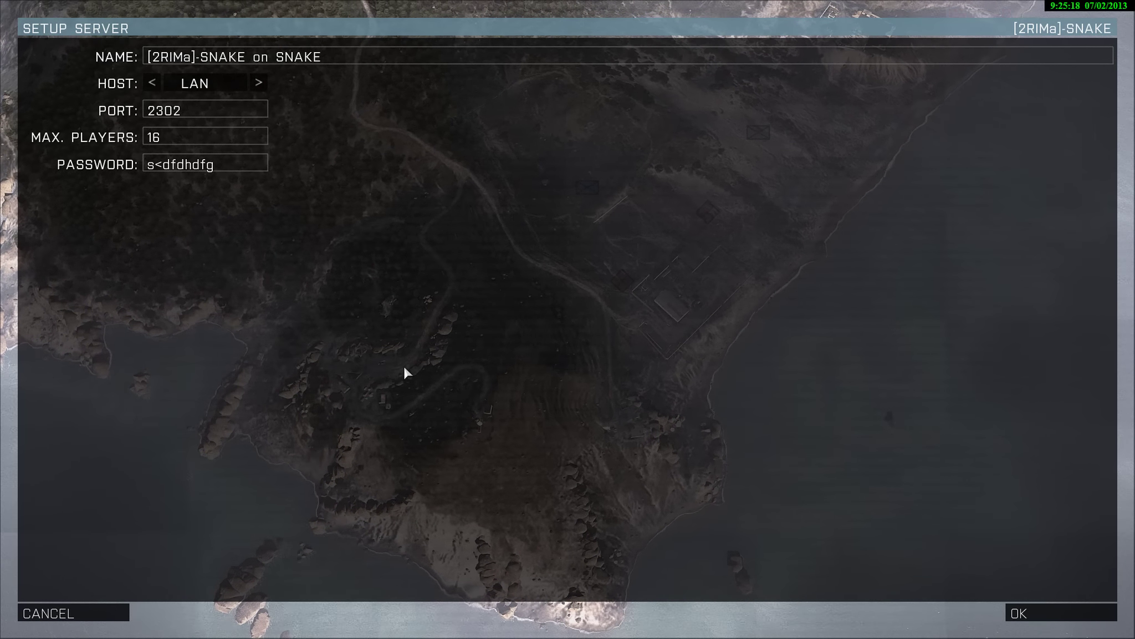
type("rr")
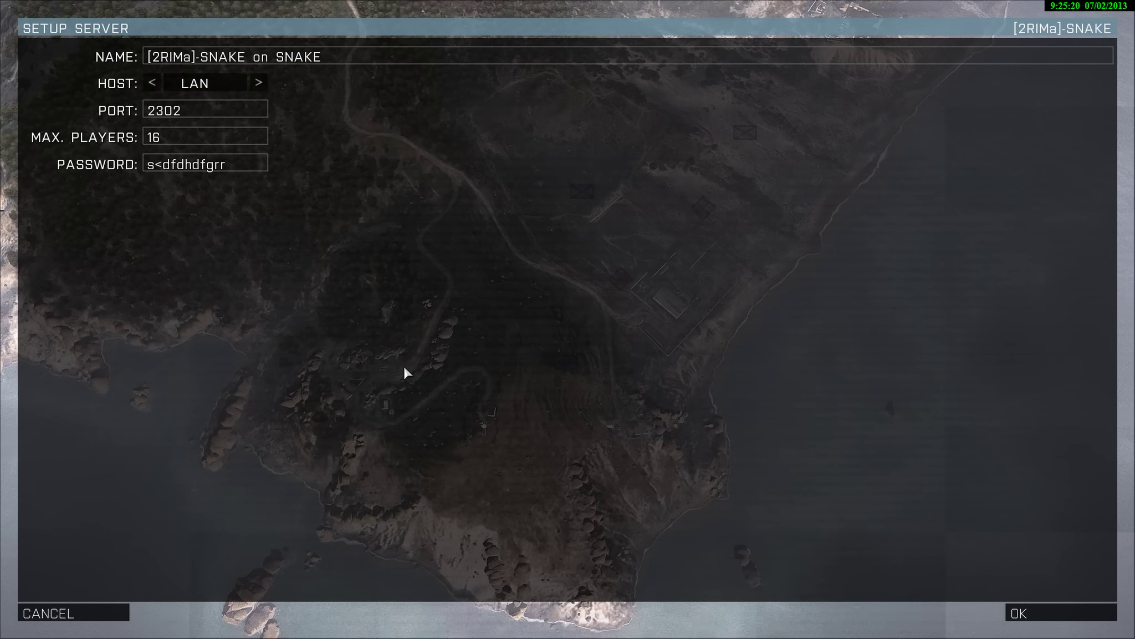
key("Return")
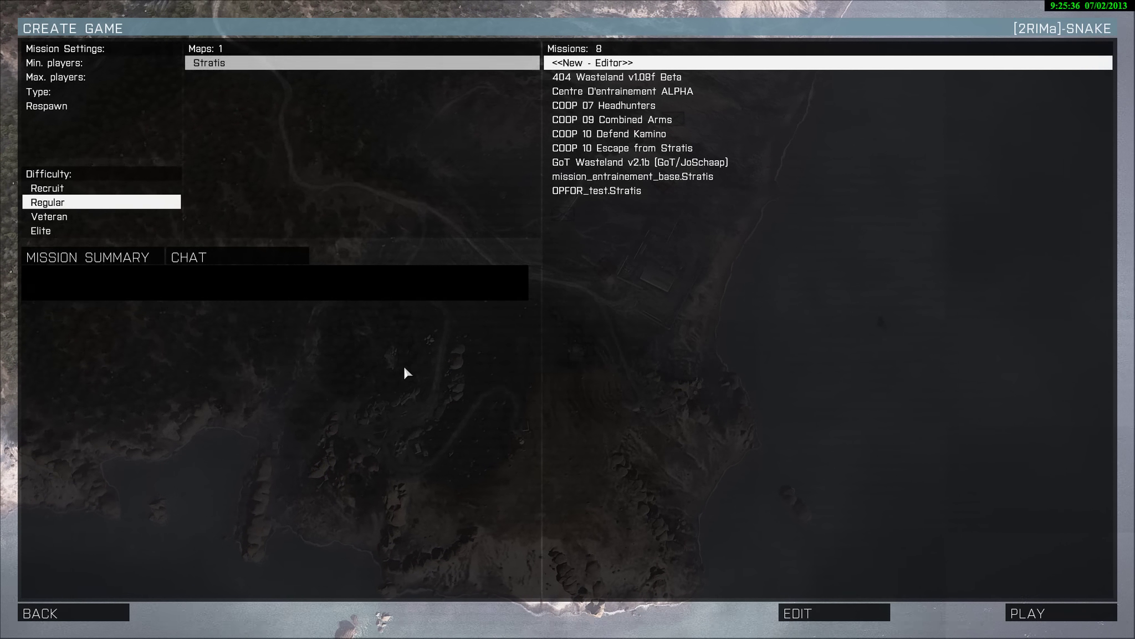
- Choose the Centre D'entrainement ALPHA mission on the Stratis map and launch it
key("Up")
key("Up")
key("Up")
key("Up")
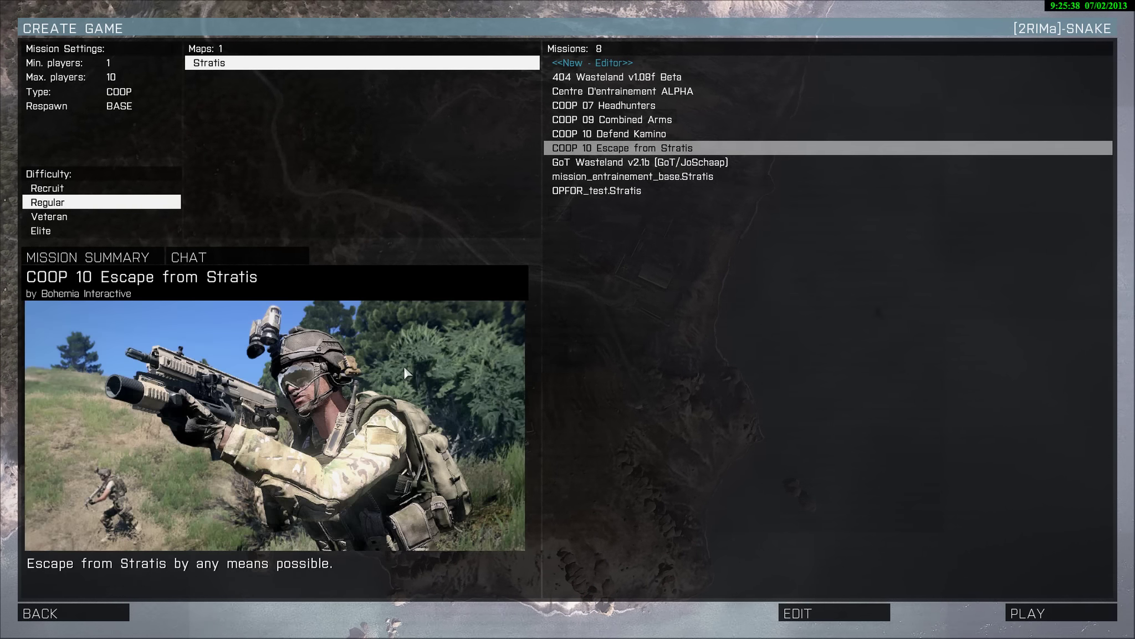
key("Up")
key("Up")
key("Up")
key("Up")
key("Up")
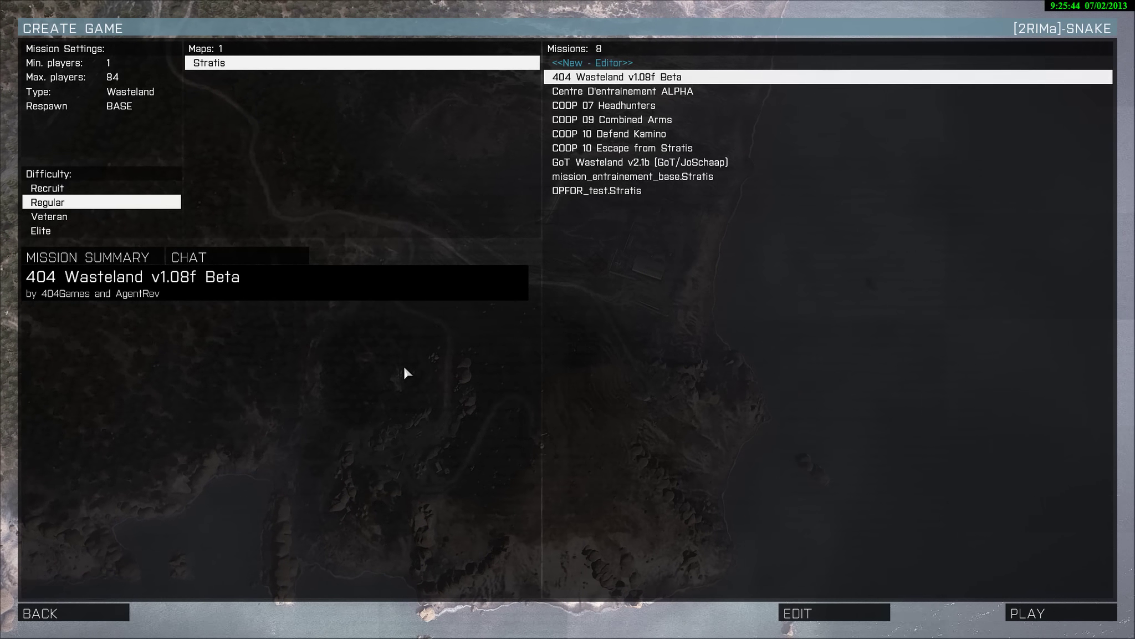
key("Down")
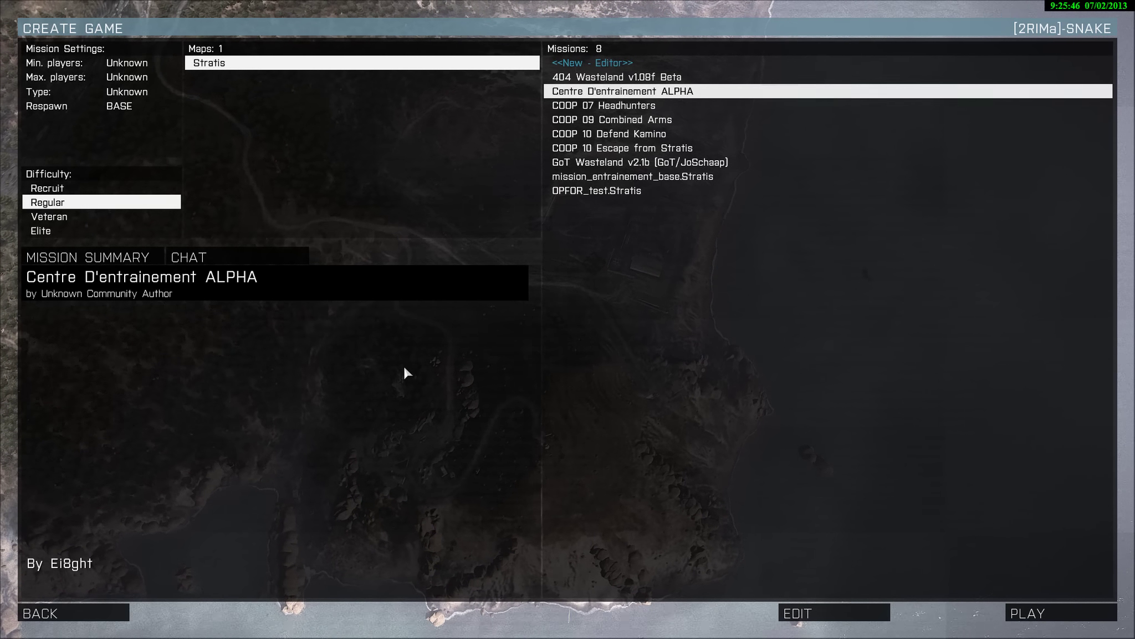
key("Return")
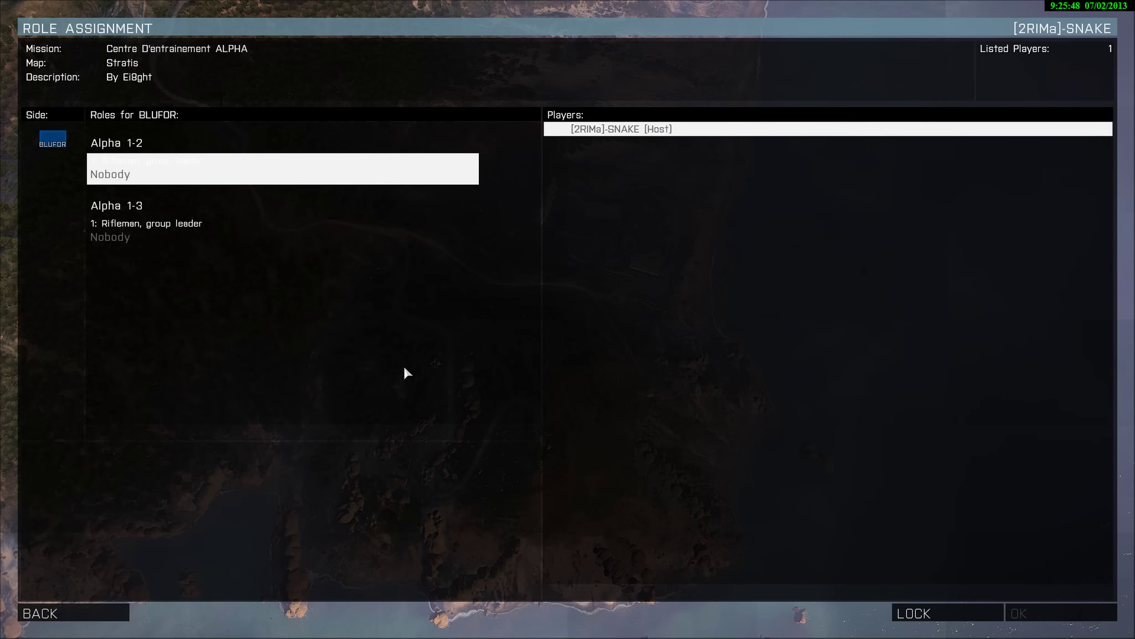
- Try the available BLUFOR roles, take the Alpha 1-2 Rifleman group leader slot and confirm the assignment
key("Down")
key("Up")
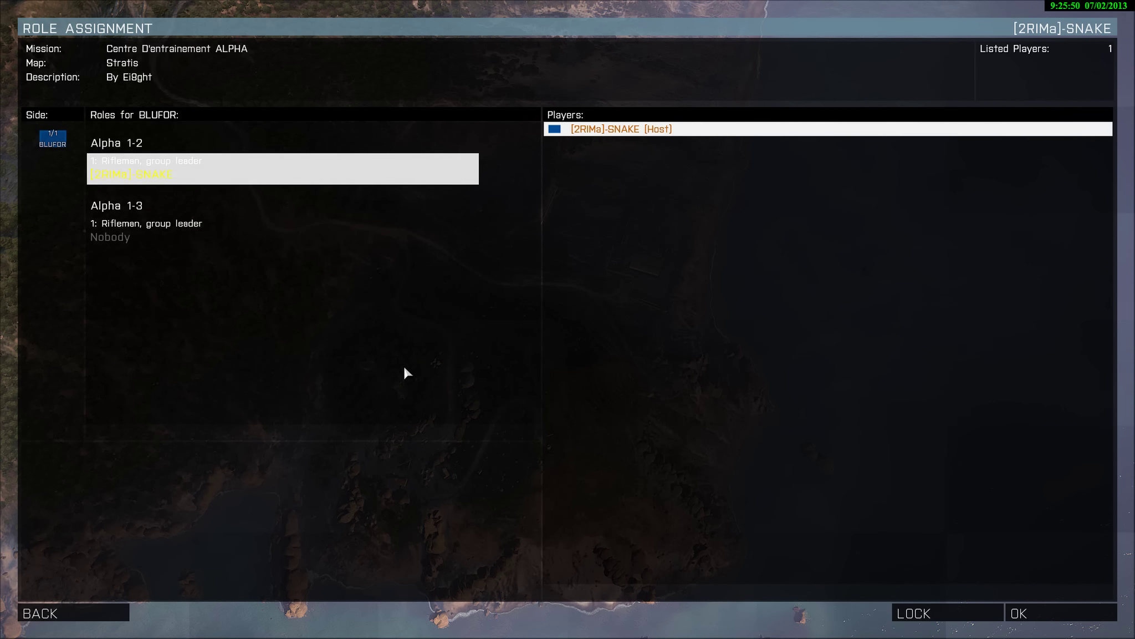
key("Down")
key("Up")
key("Down")
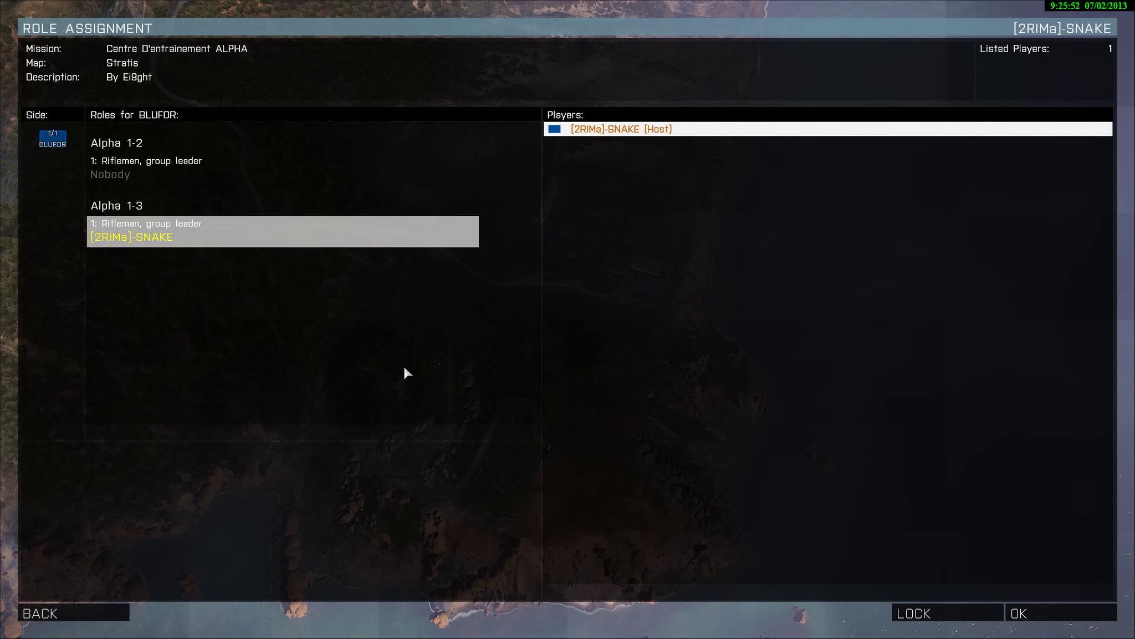
key("Up")
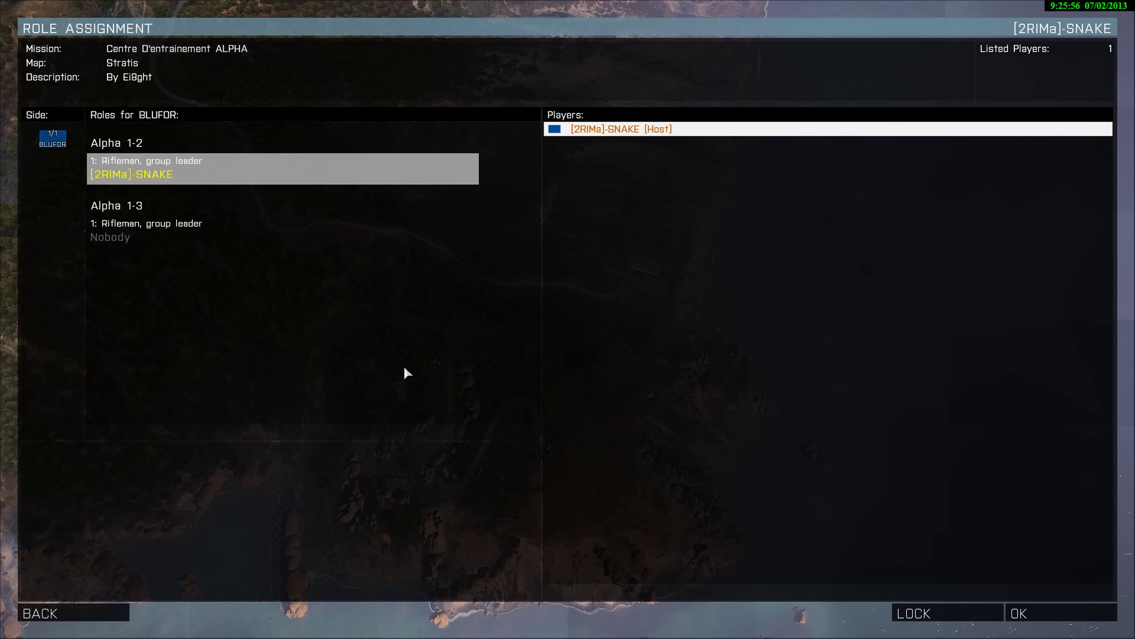
key("XF86AudioLowerVolume")
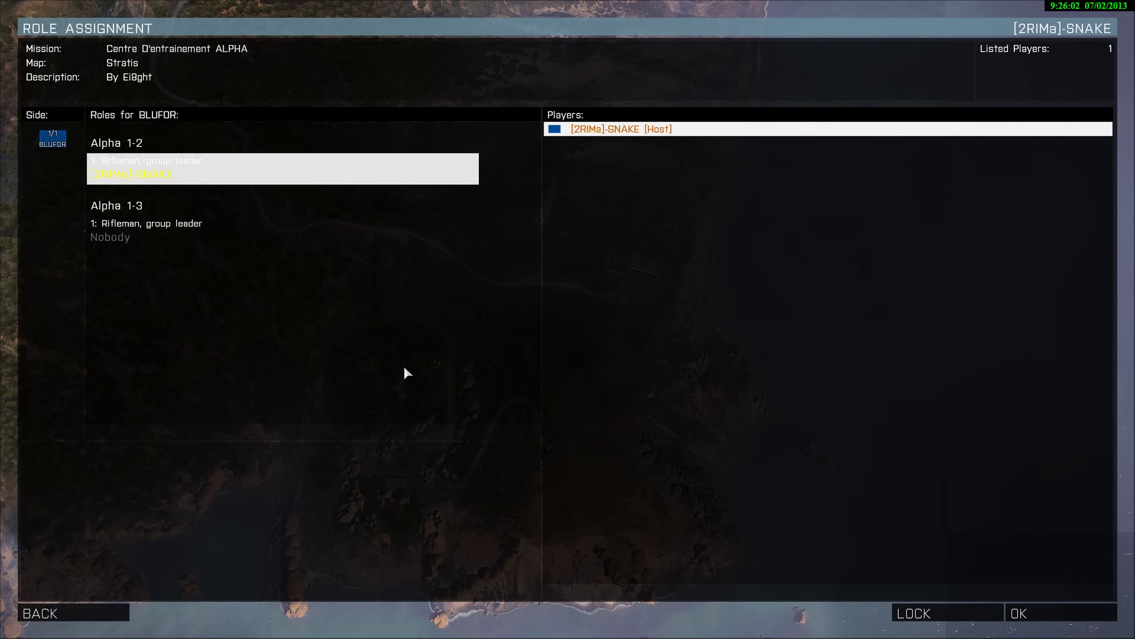
key("Down")
key("Up")
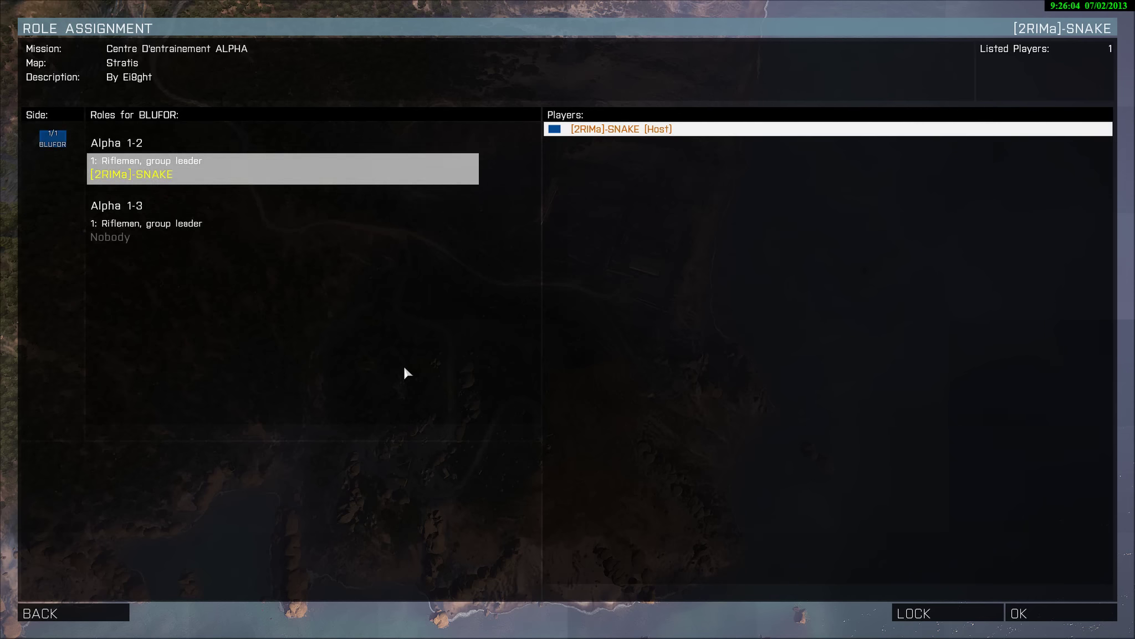
key("Return")
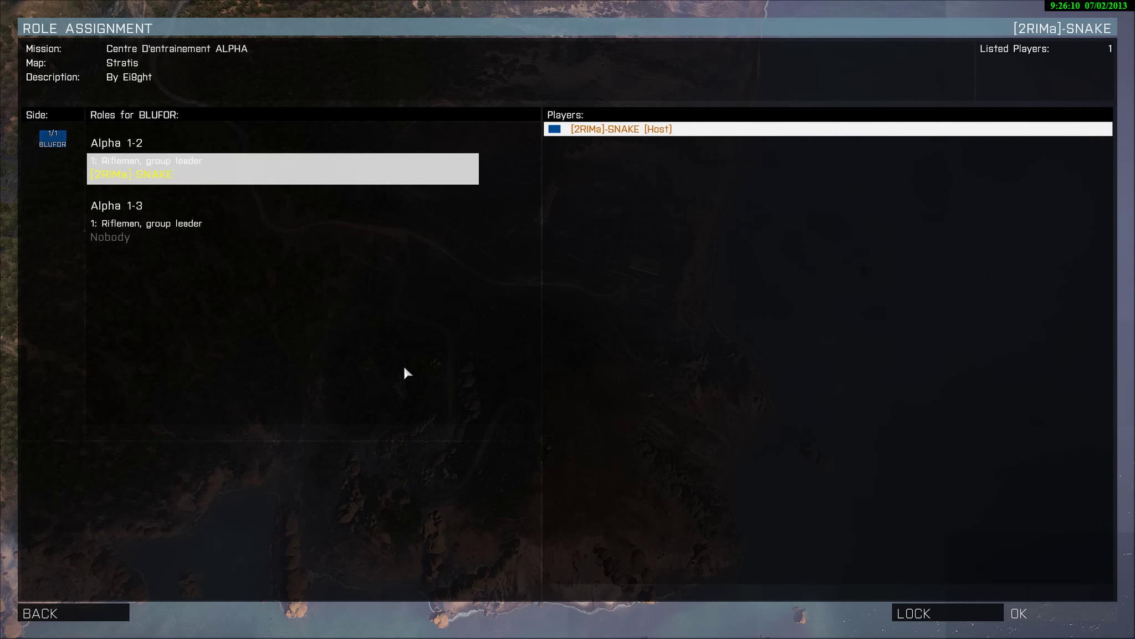
key("Return")
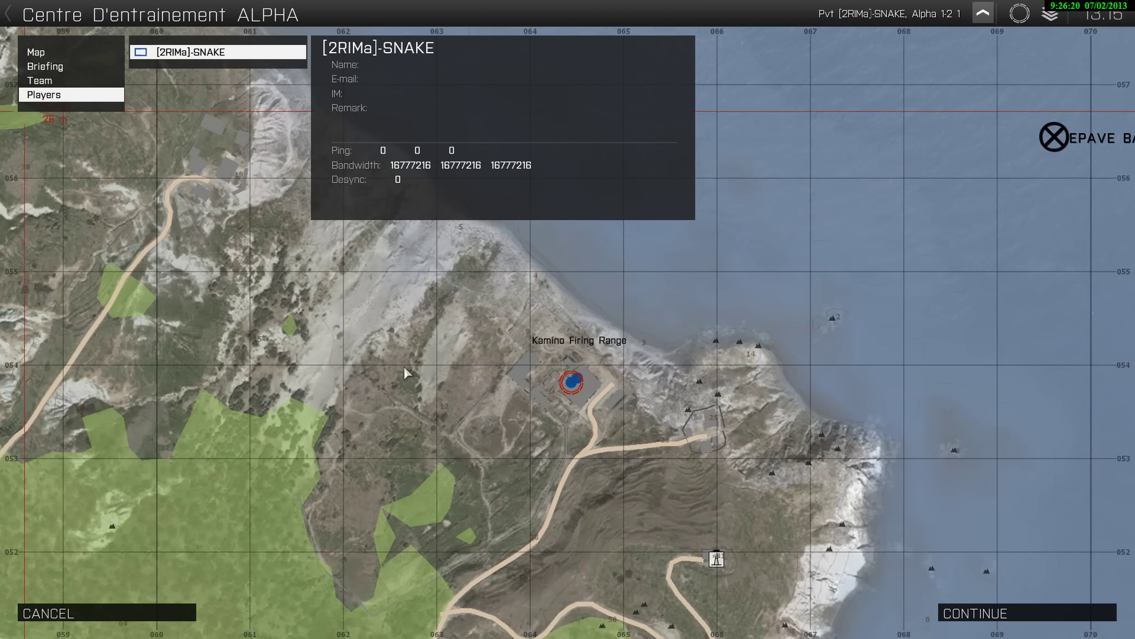
- Start the mission from the briefing map, cross the office room and leave the building through the louvred door
left_click(405, 368)
scroll(595, 387, "up", 5)
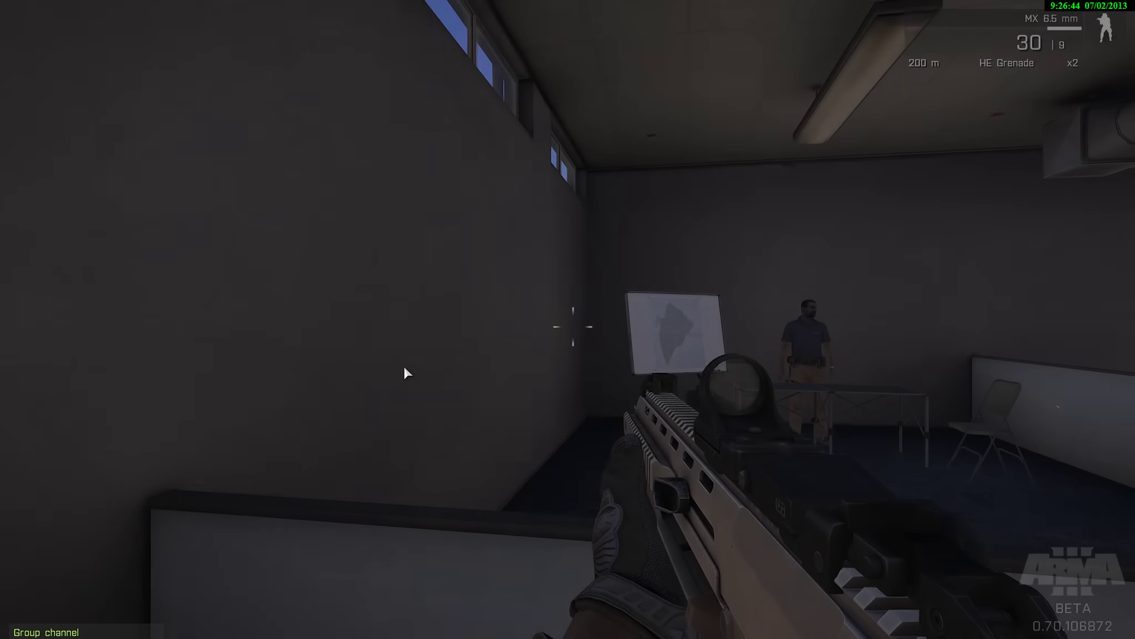
key("w")
key("w")
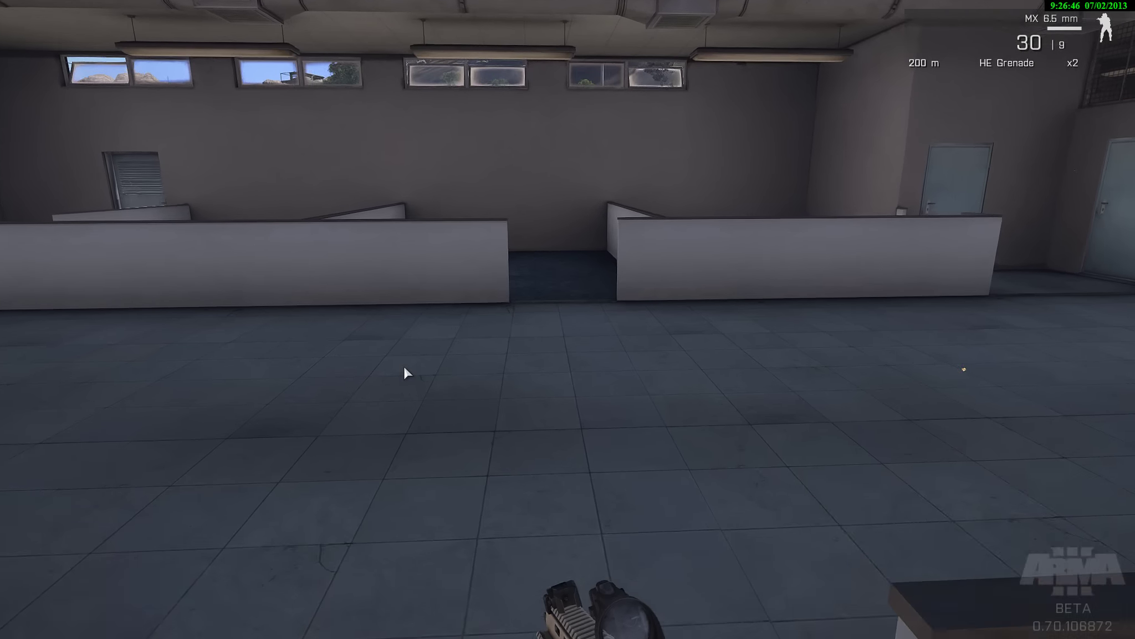
key("w")
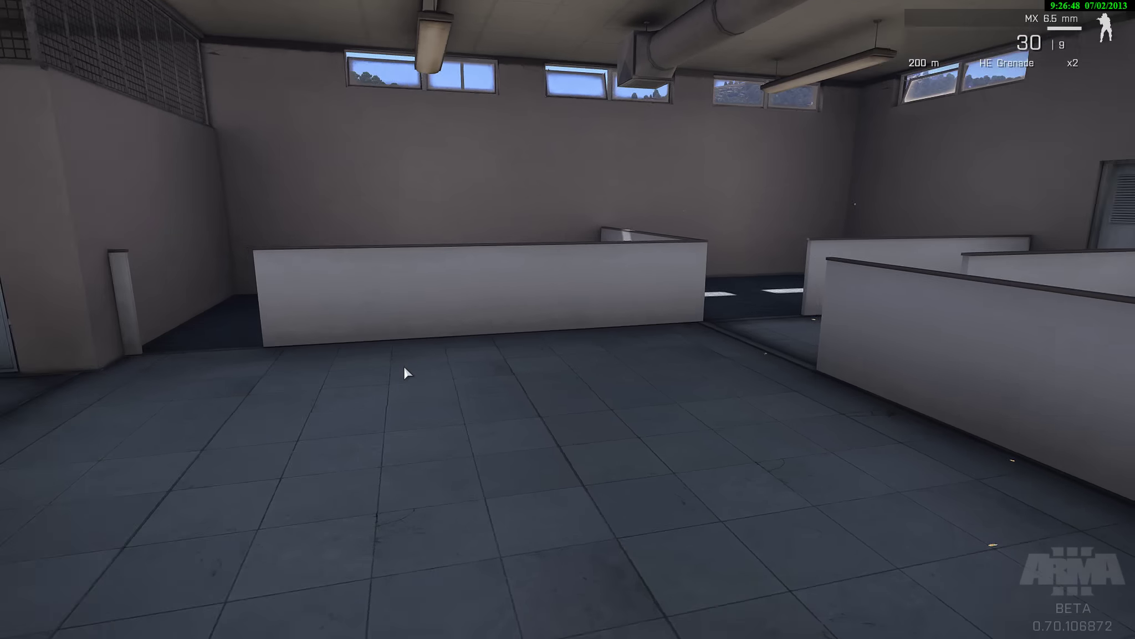
scroll(405, 367, "down", 1)
key("w")
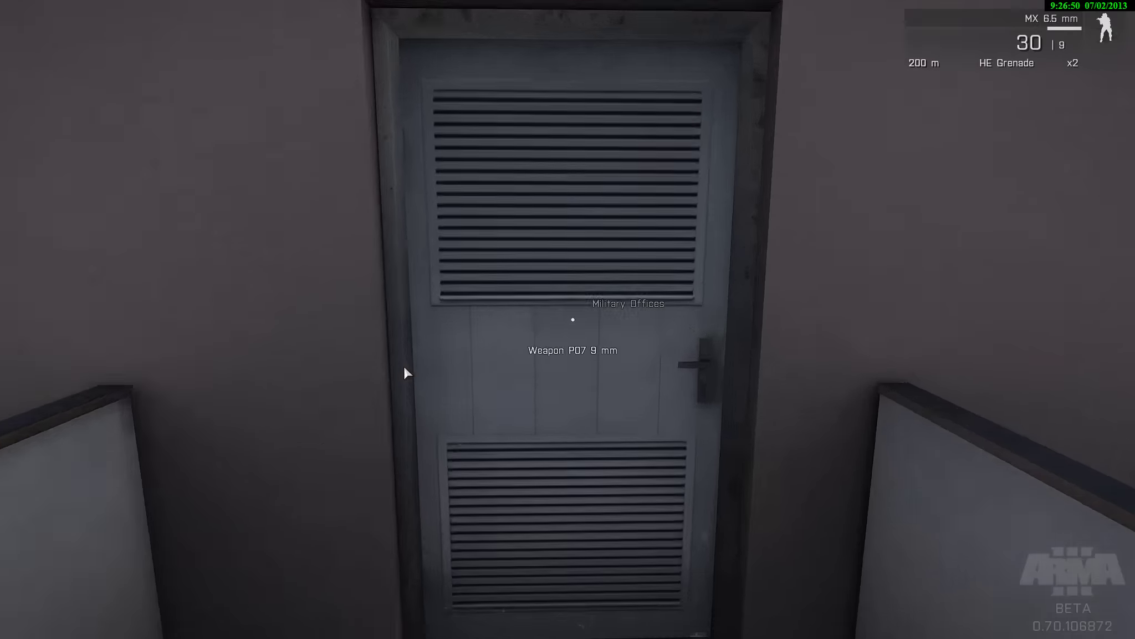
key("space")
- Walk around the outdoor training compound to inspect the containers, fences, covered hangars and parked helicopter
key("w")
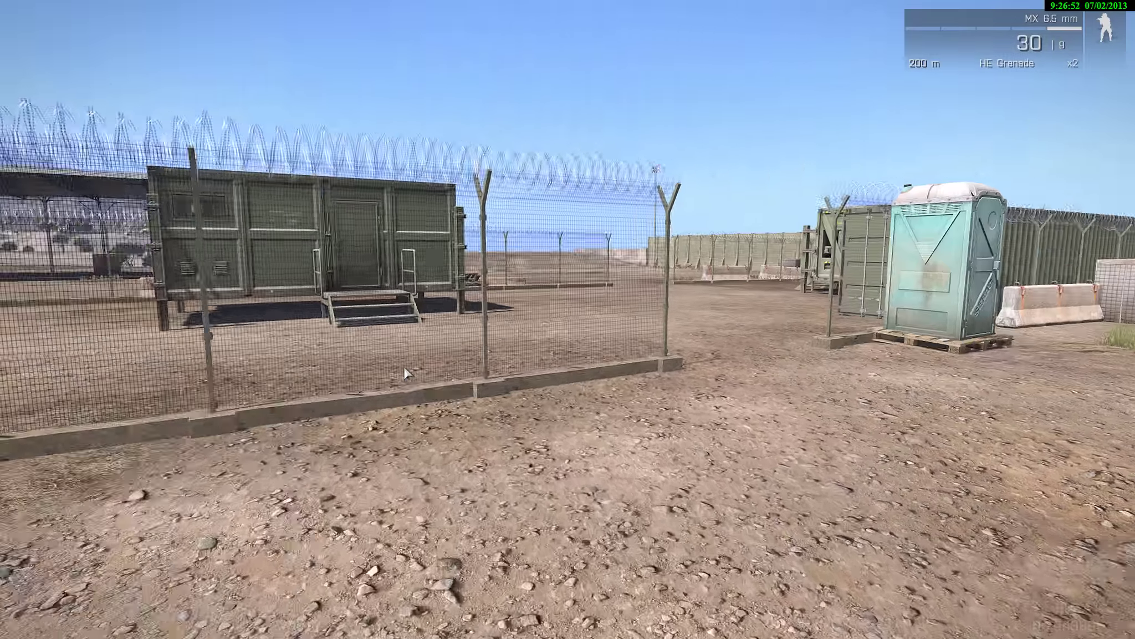
key("w")
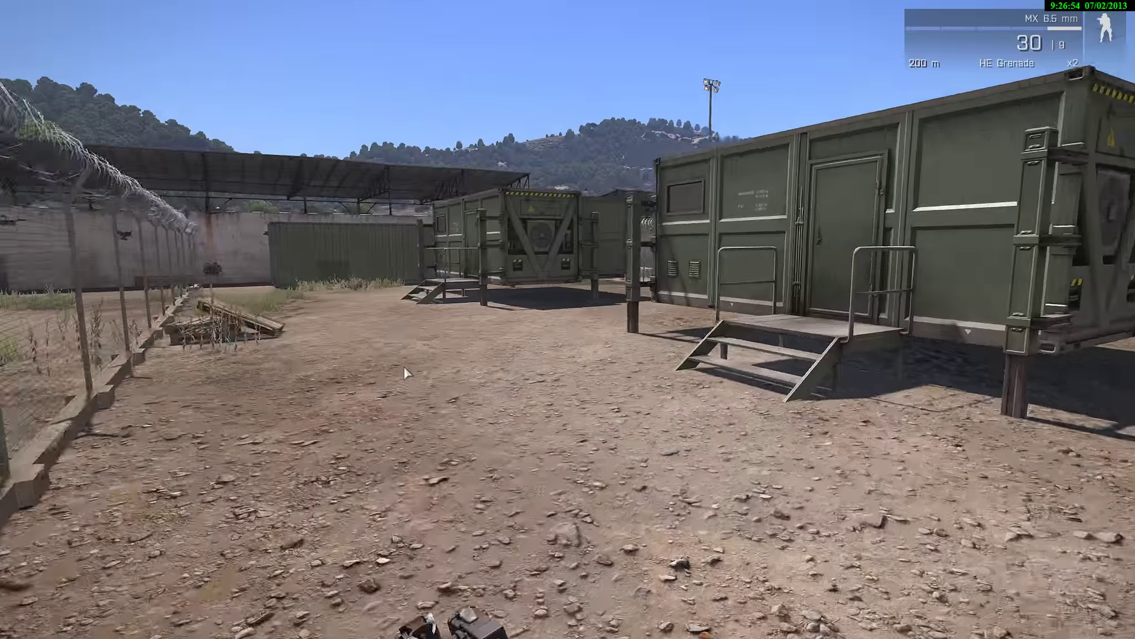
key("w")
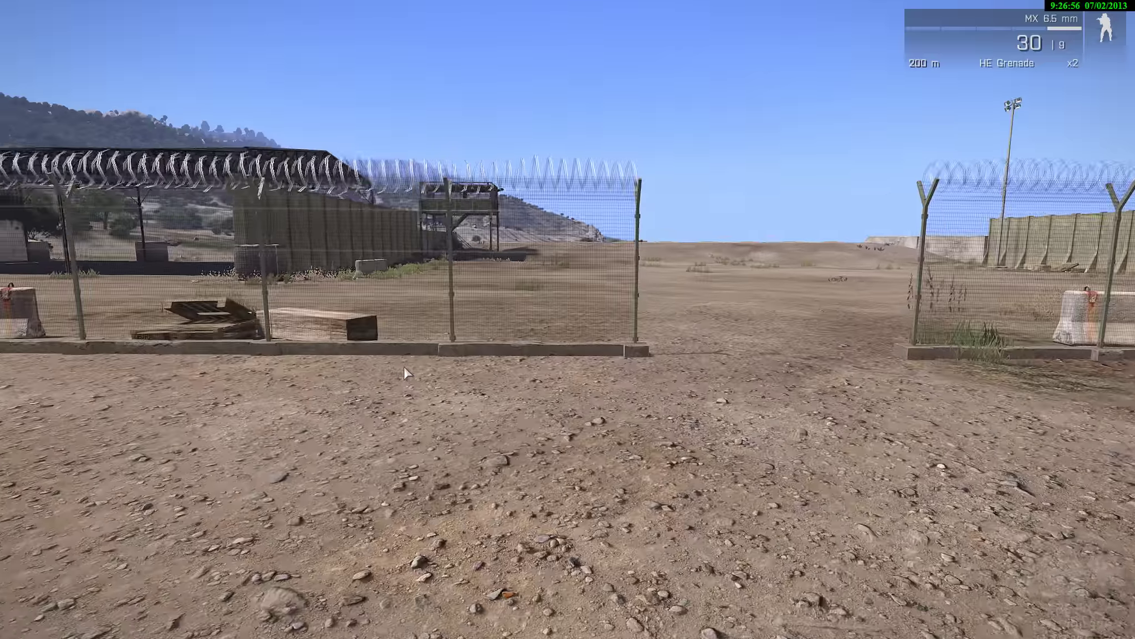
key("w")
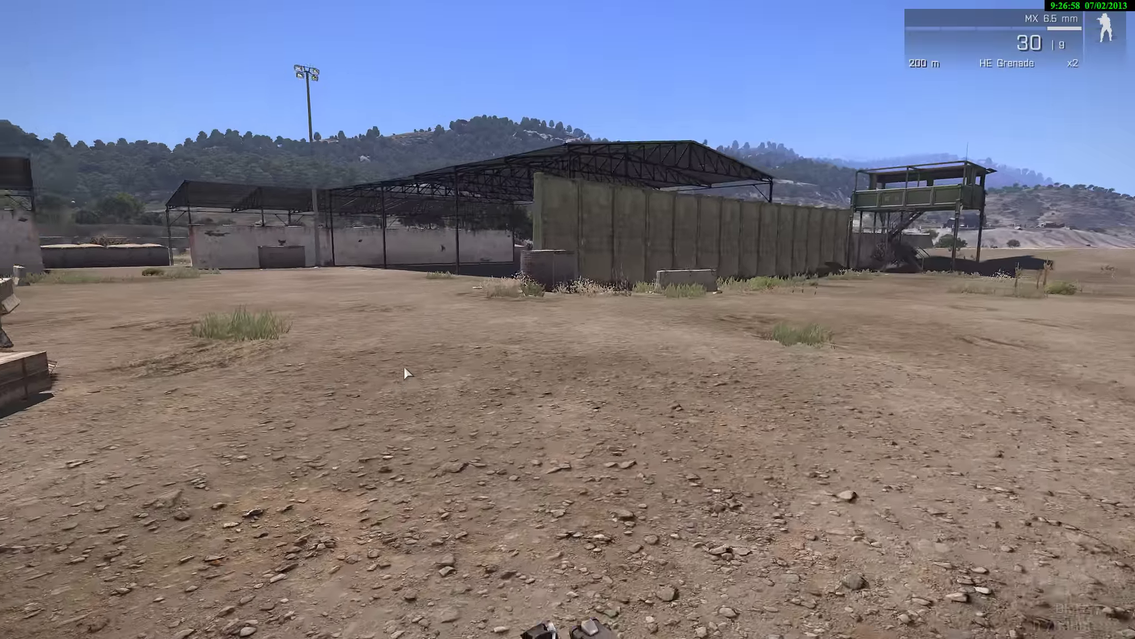
key("w")
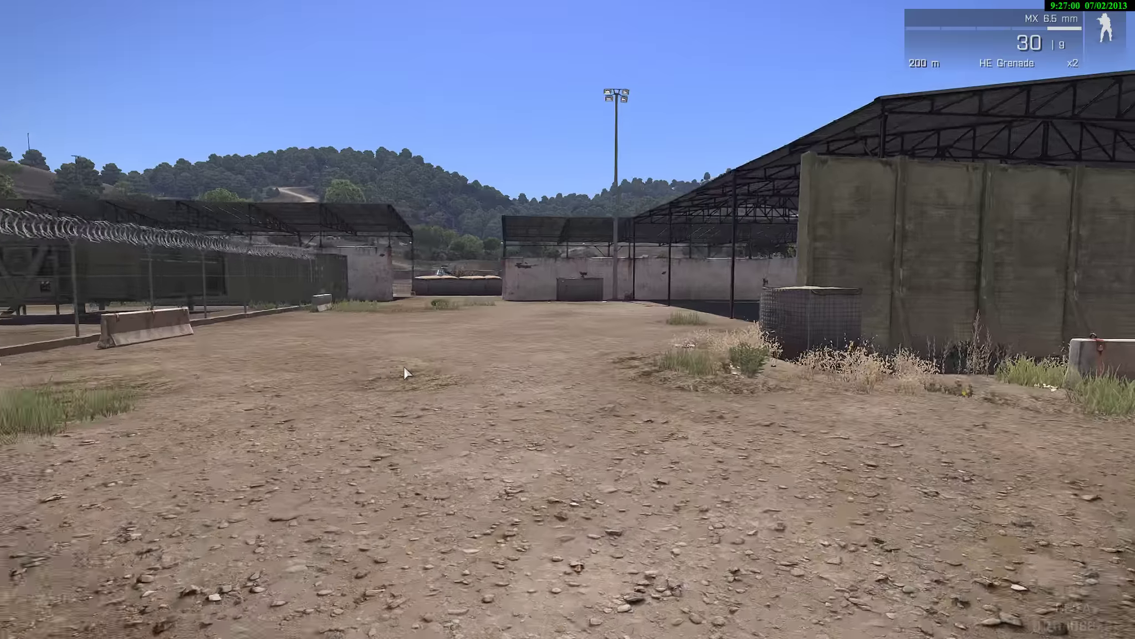
key("w")
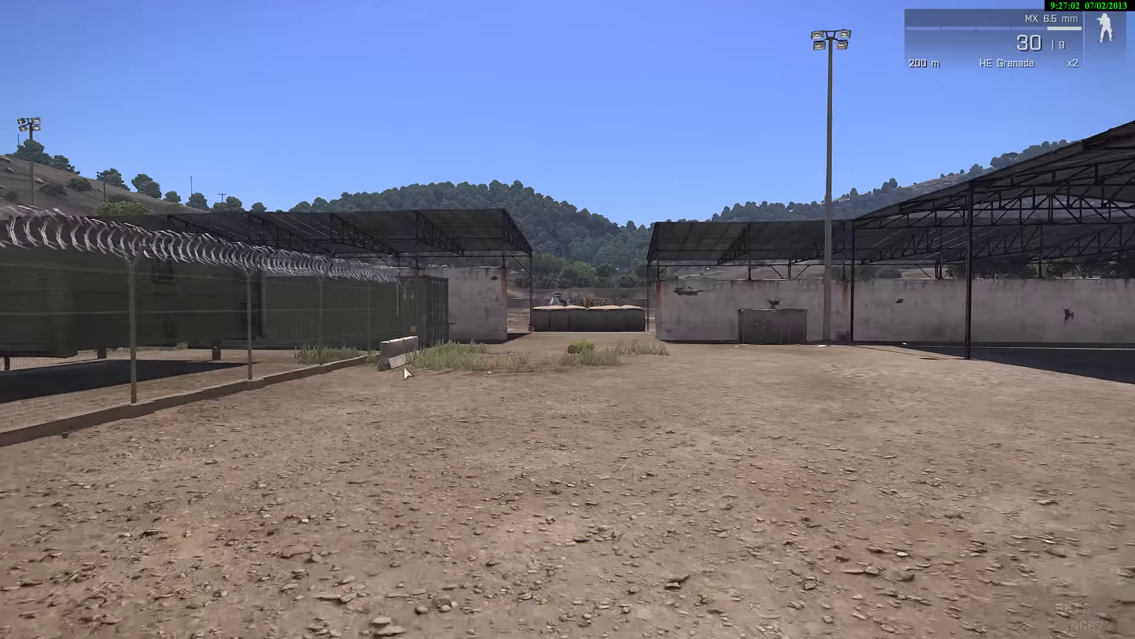
key("w")
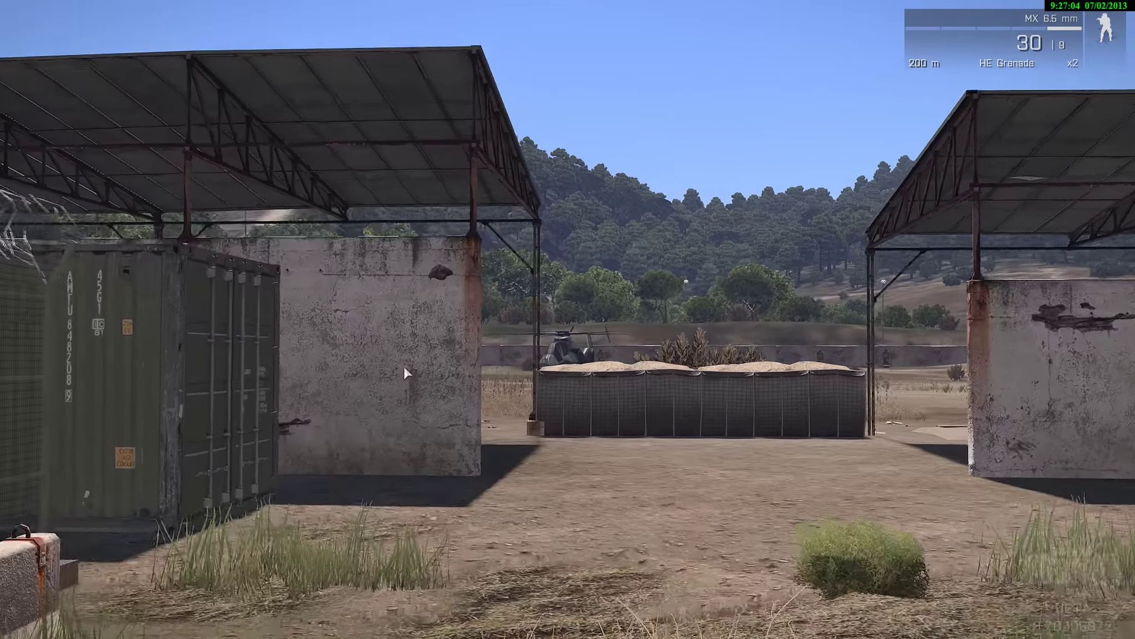
key("w")
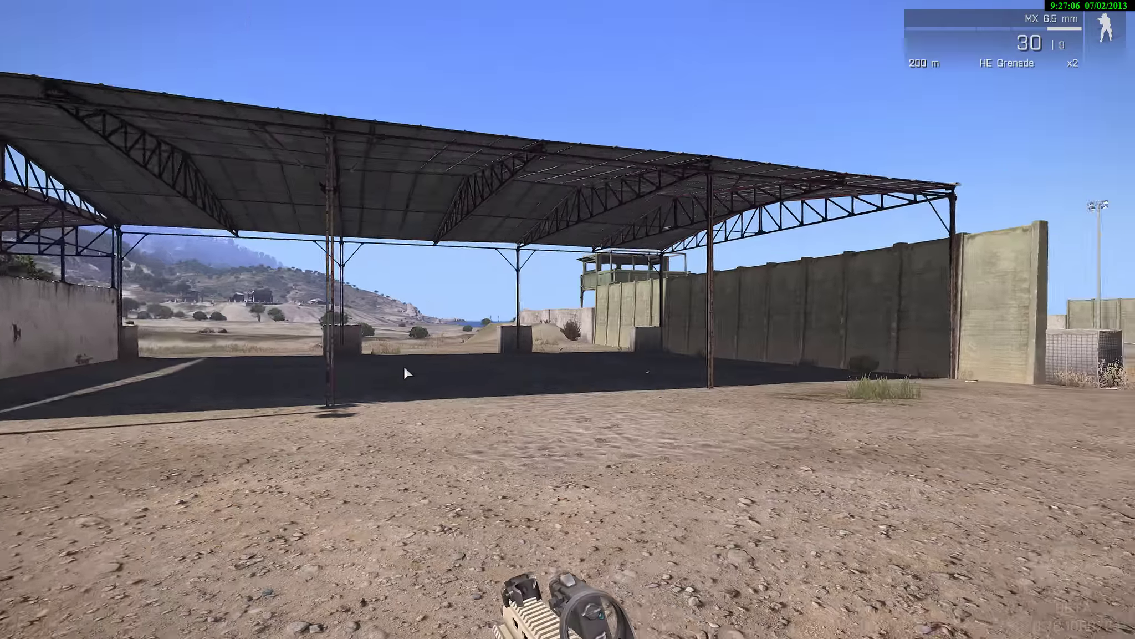
- Abort the mission, confirm the return to the lobby and leave the hosted server for the main menu
key("Escape")
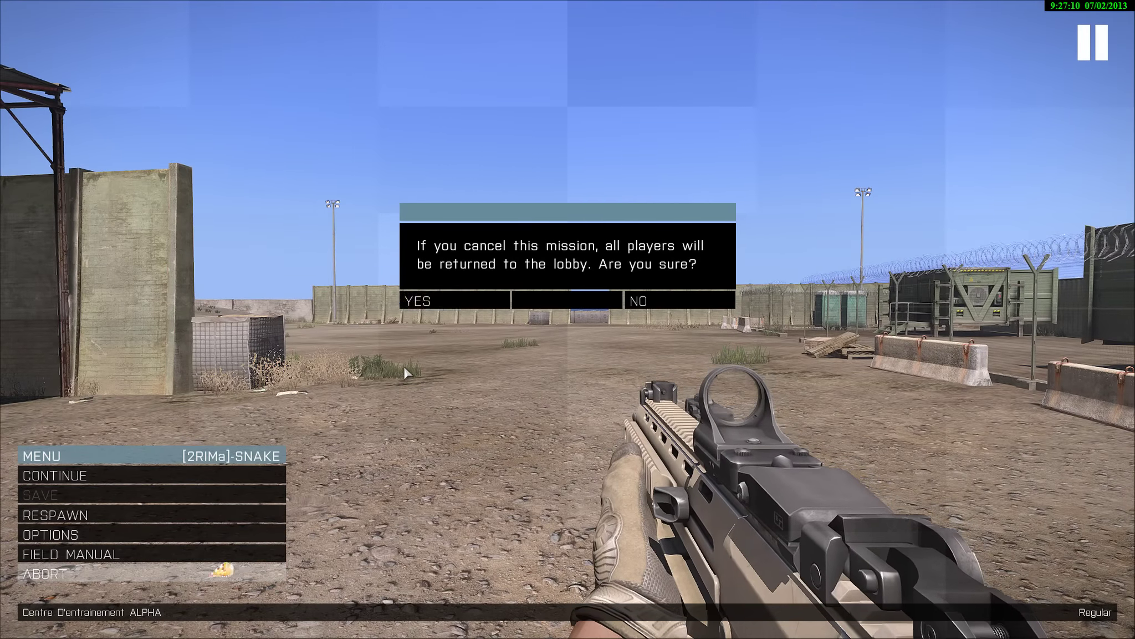
key("Return")
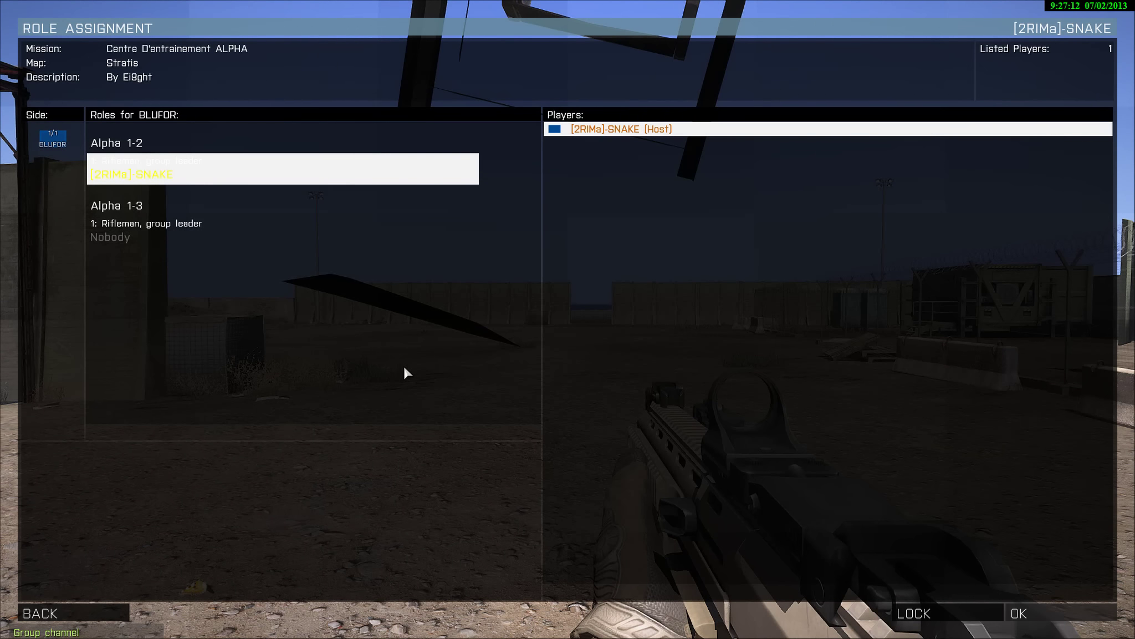
key("Escape")
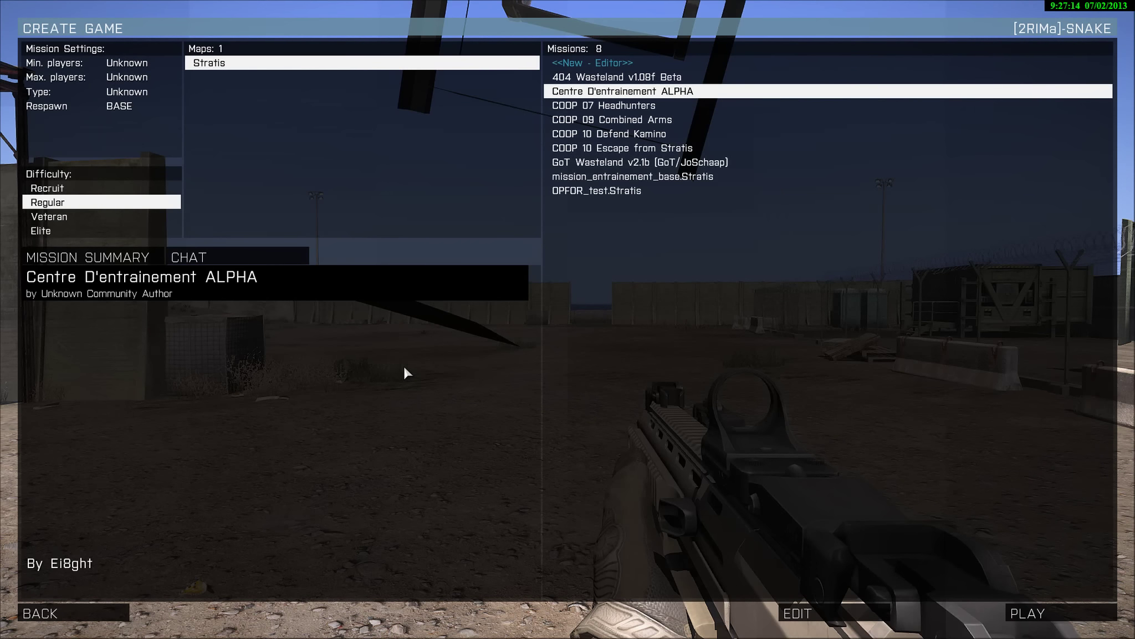
key("Escape")
key("Escape")
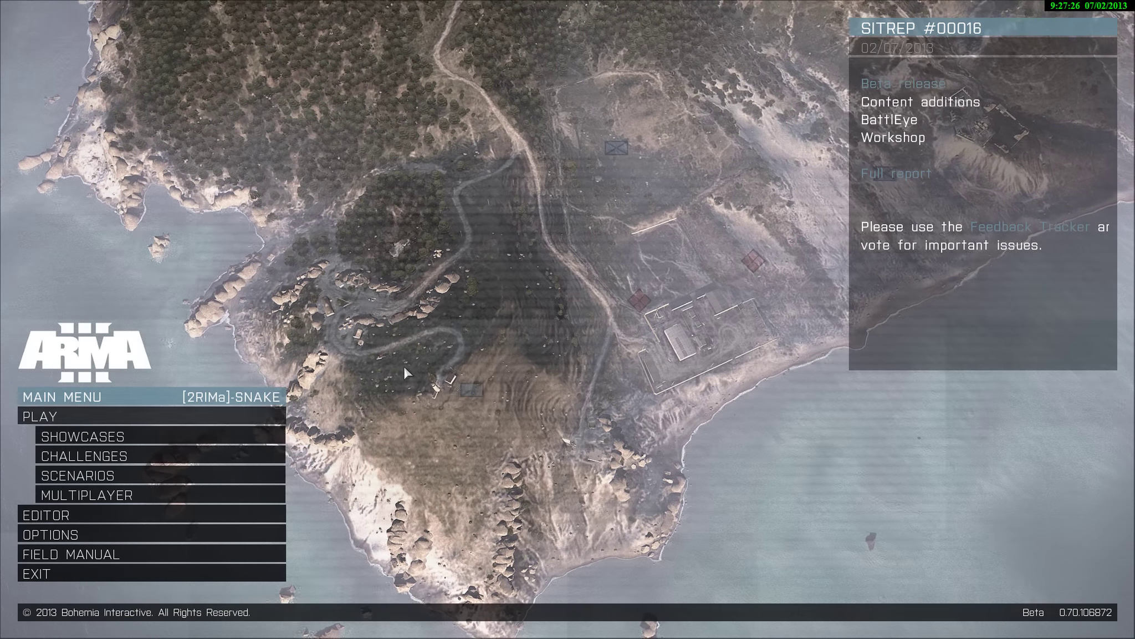
- Look through the Challenges and Showcases sections, returning to the main menu after each
key("Down")
key("Down")
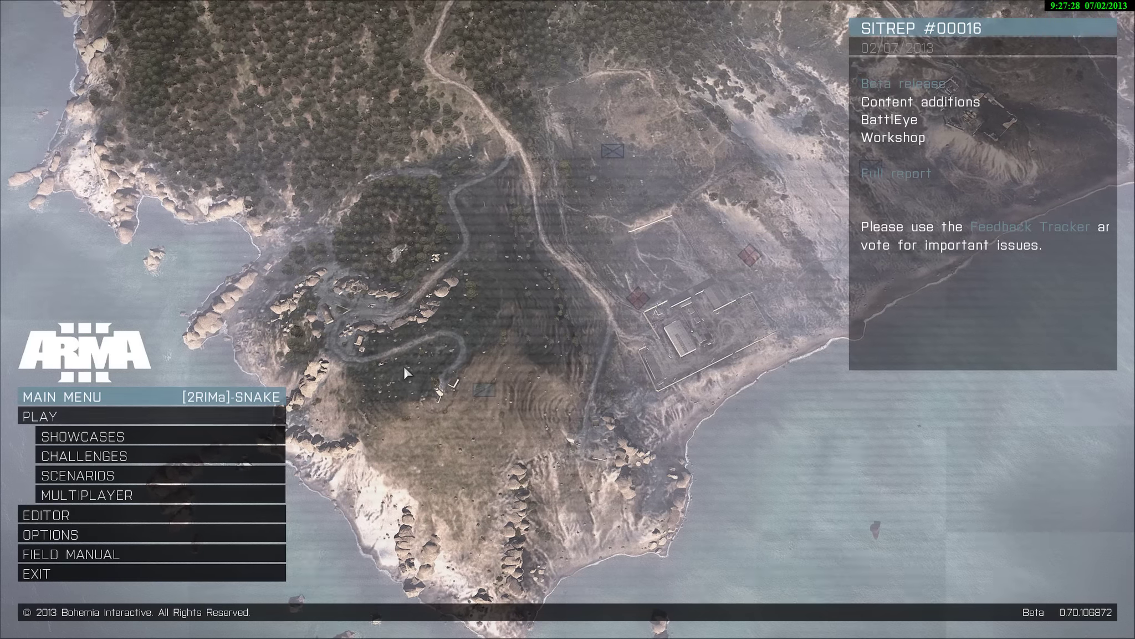
key("Return")
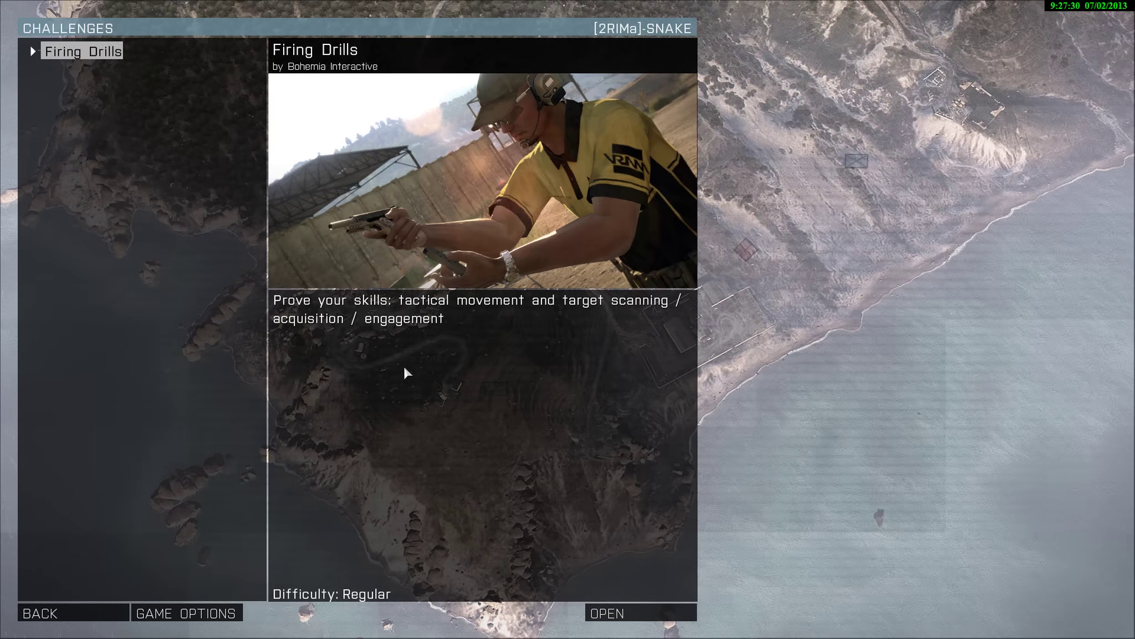
key("Escape")
key("Up")
key("Return")
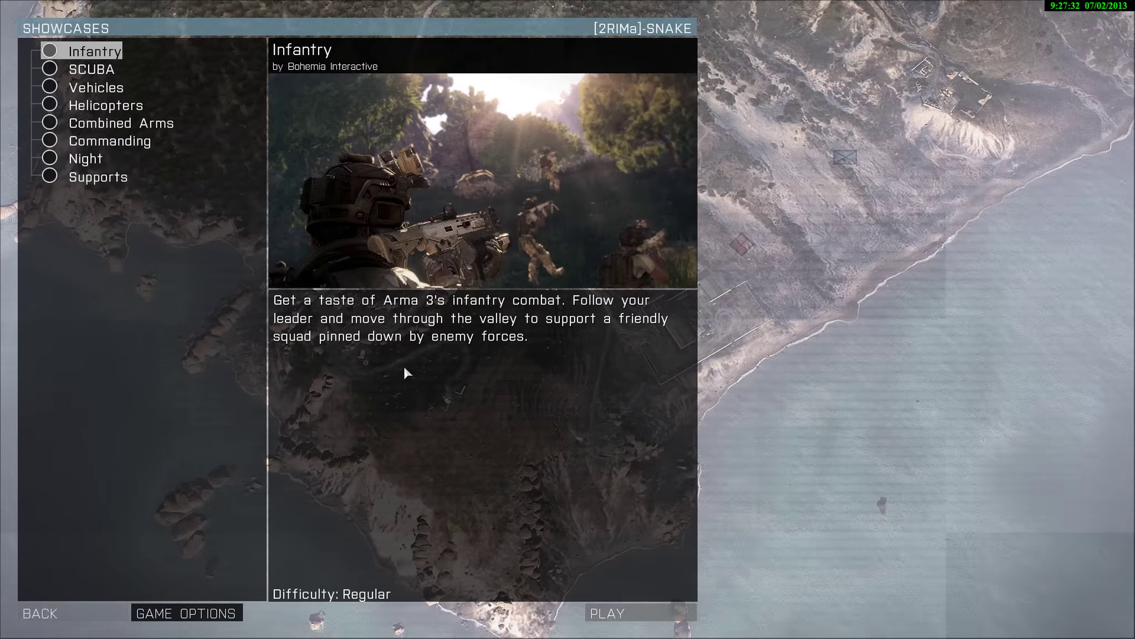
key("Escape")
key("Down")
key("Down")
key("Down")
key("Down")
key("Down")
key("Down")
key("Down")
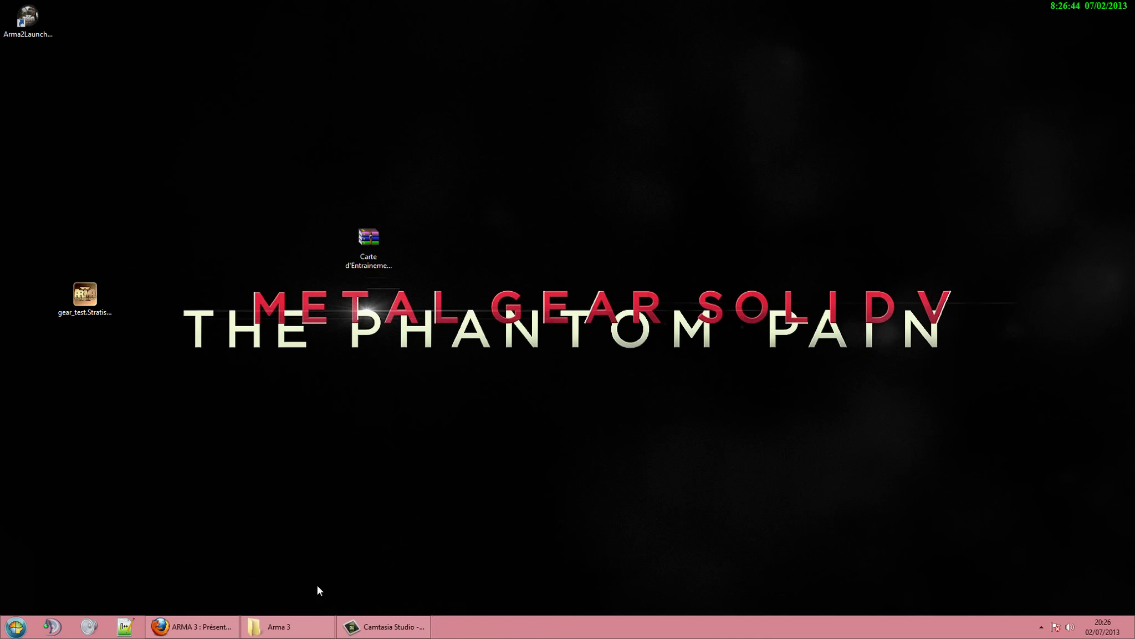
left_click(274, 627)
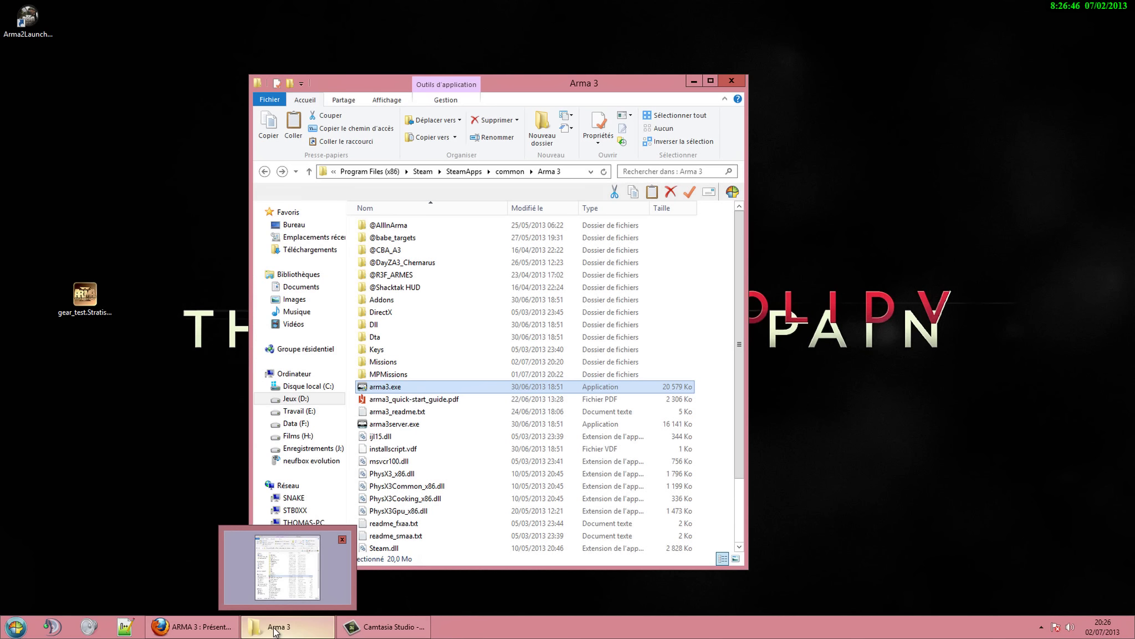
left_click(394, 287)
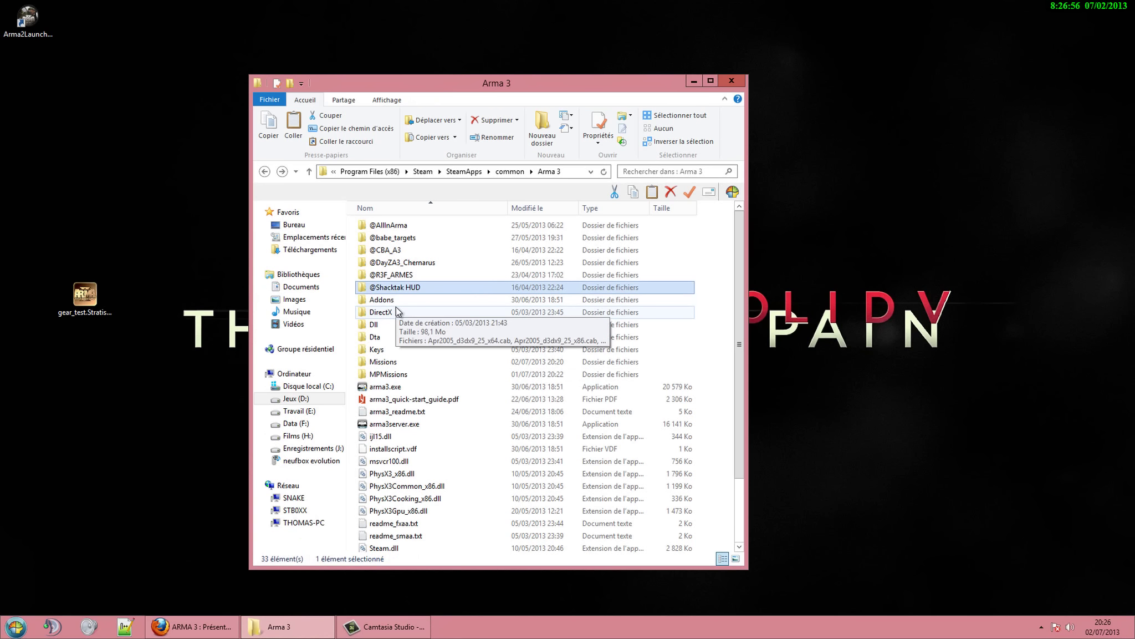
left_click(188, 627)
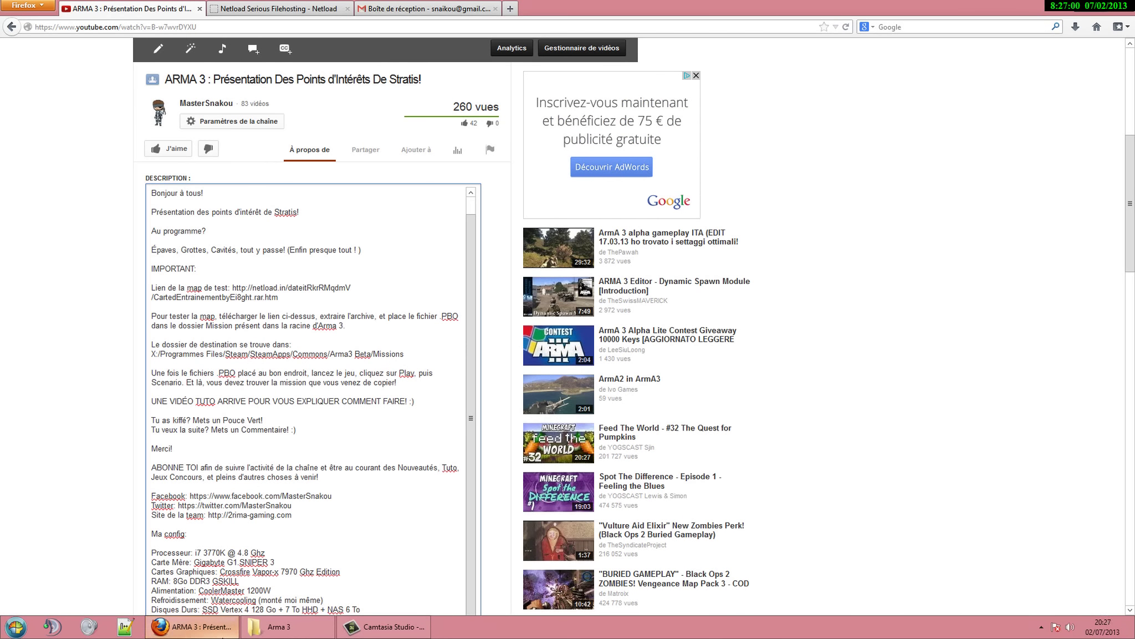
key("alt+Tab")
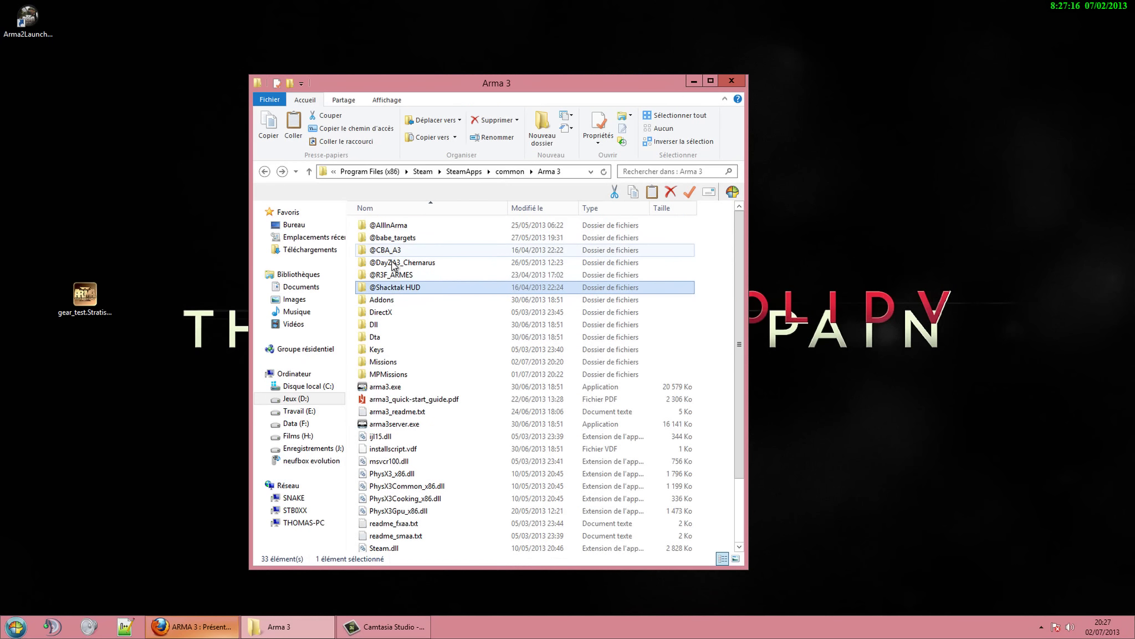
mouse_move(393, 266)
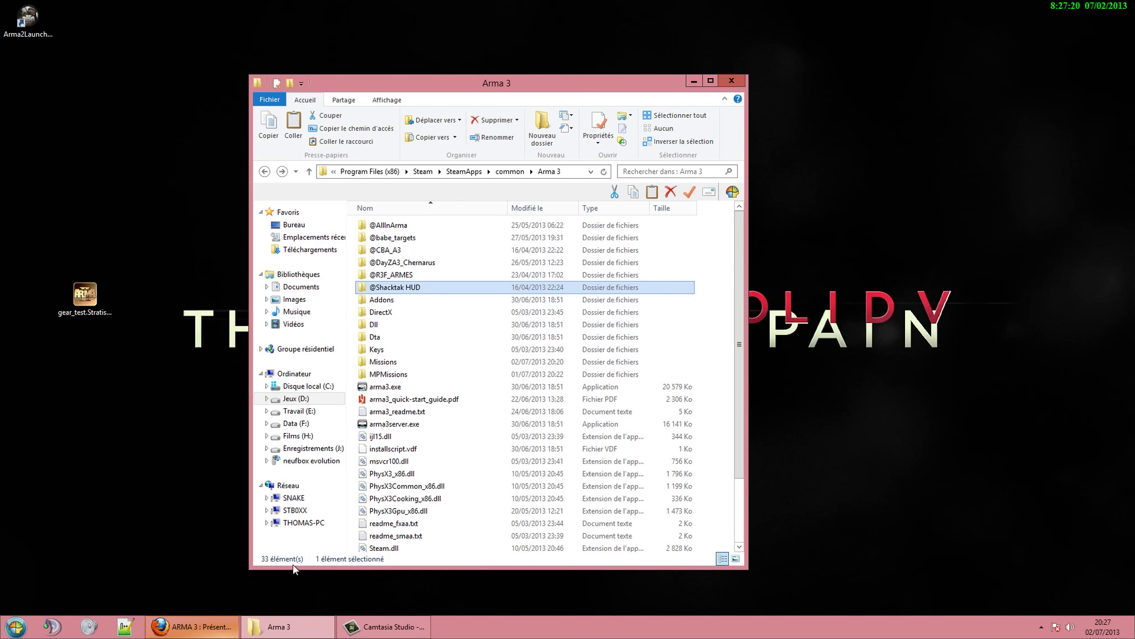
- Switch to Firefox and show the YouTube video's description from its first line
left_click(192, 626)
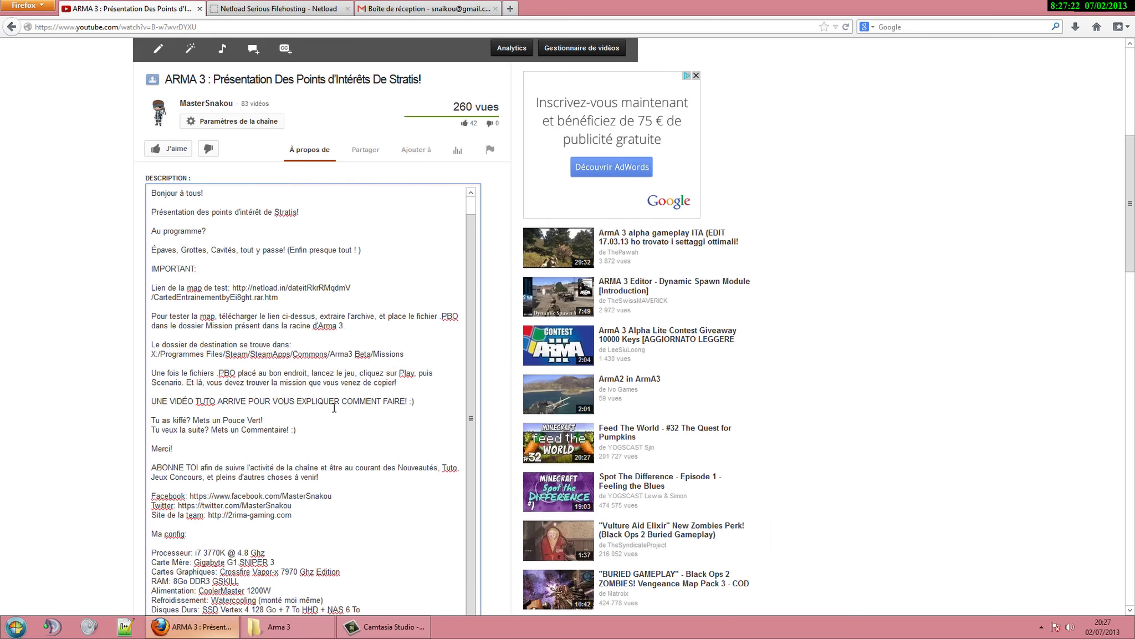
key("ctrl+Home")
type("▼SUPER MEGA ARCHI IMPORTANT:LIS LA DESCRIPTION!▼")
scroll(55, 389, "up", 10)
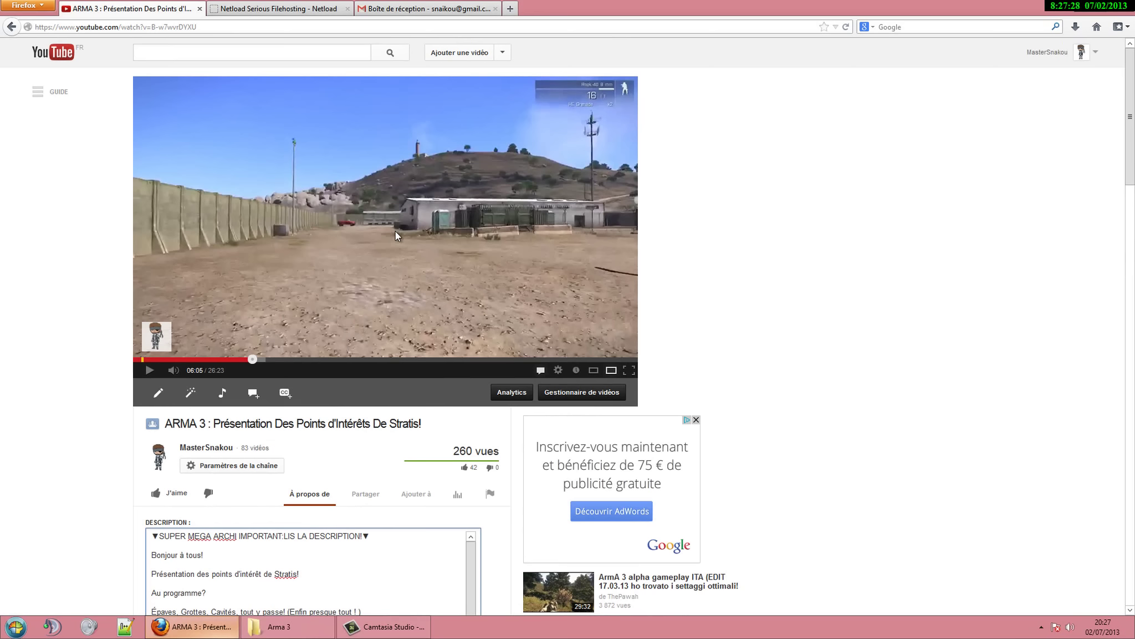
- Play the Stratis points of interest video, mute its sound and pause it
left_click(149, 370)
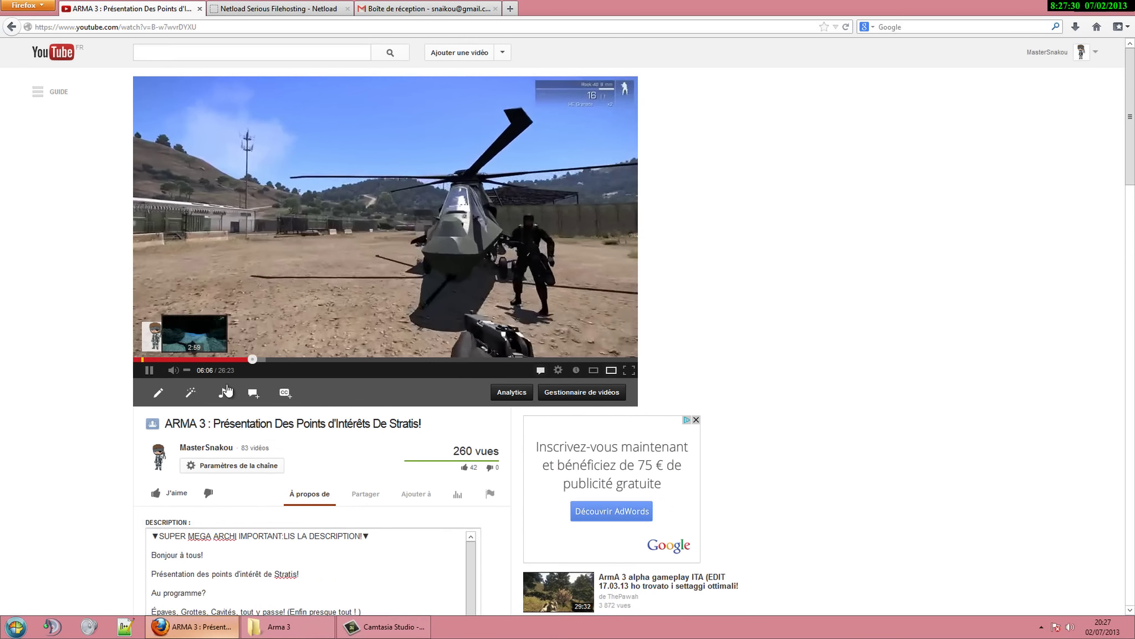
left_click(173, 370)
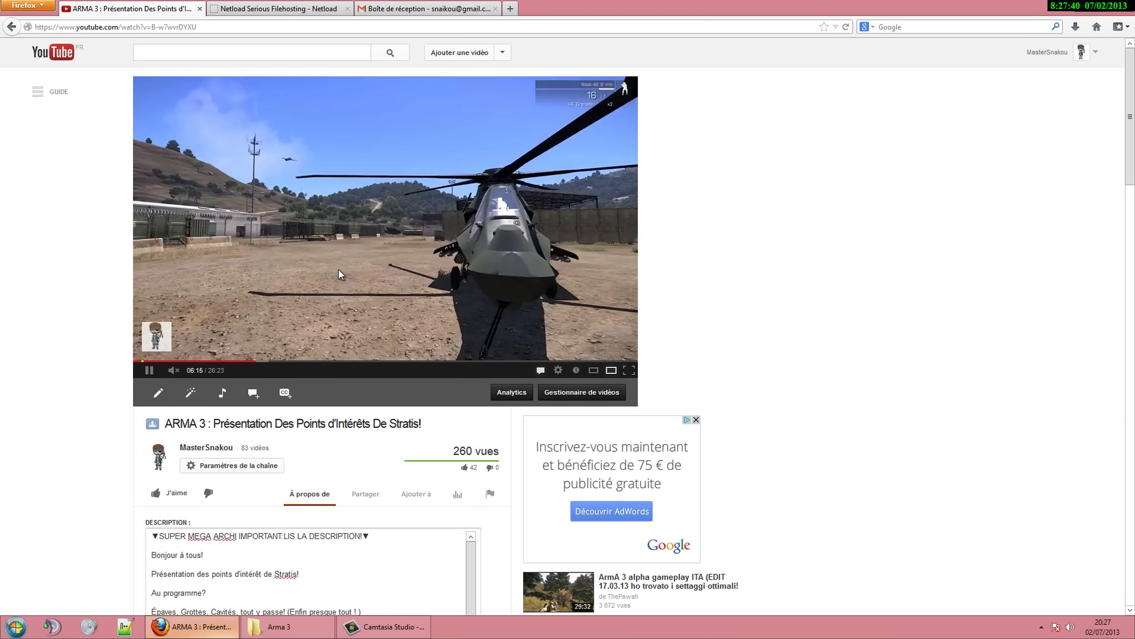
left_click(327, 225)
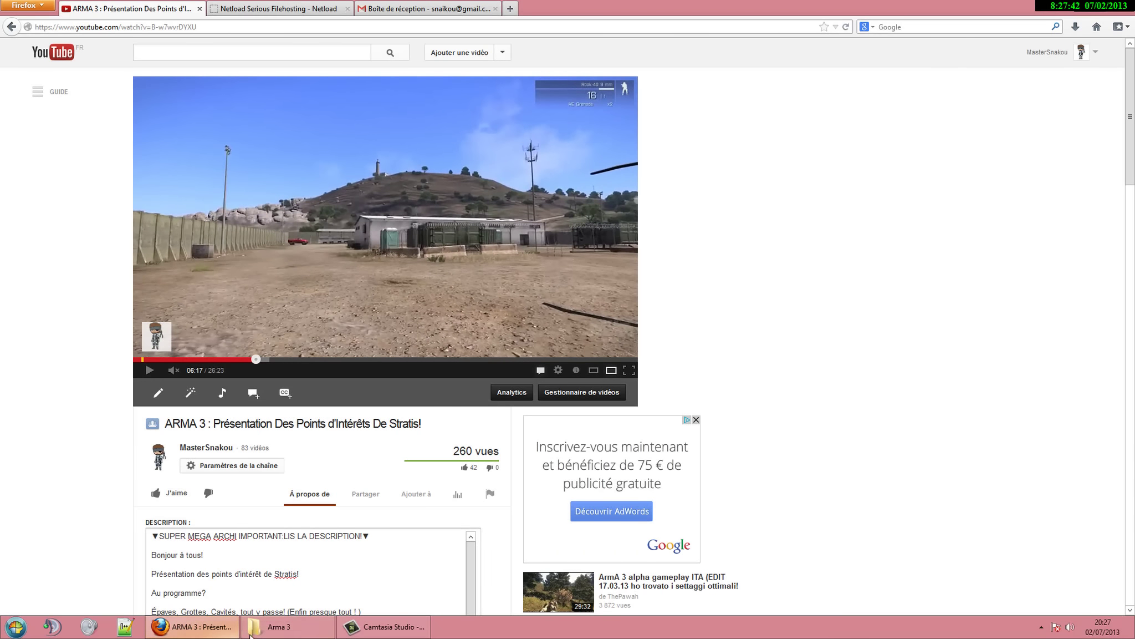
left_click(276, 627)
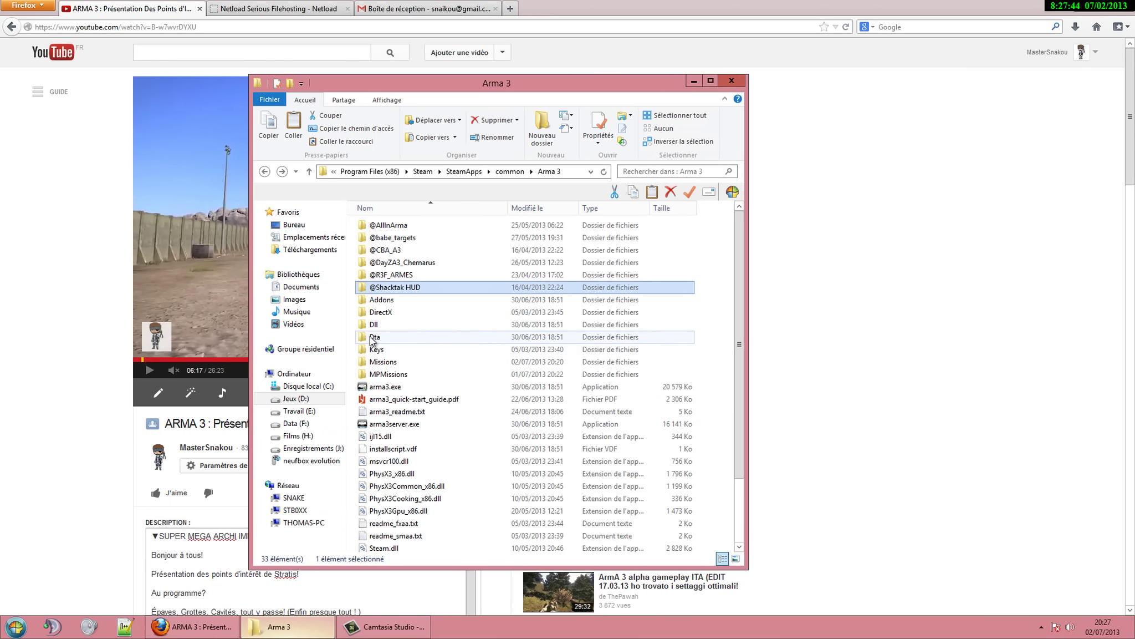
left_click(396, 275)
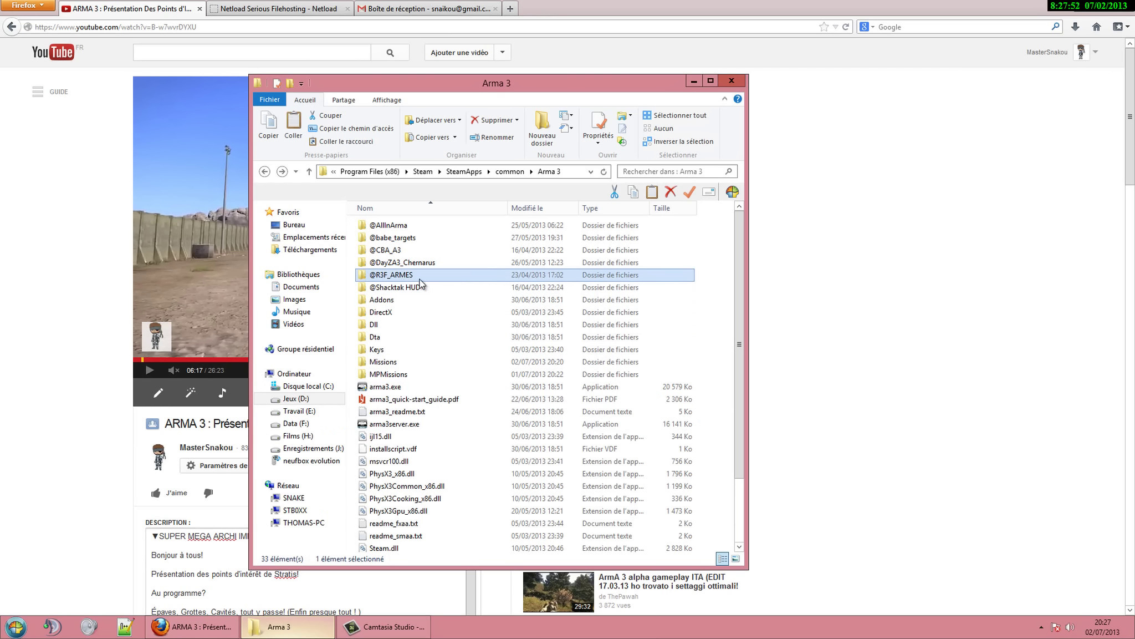
mouse_move(416, 294)
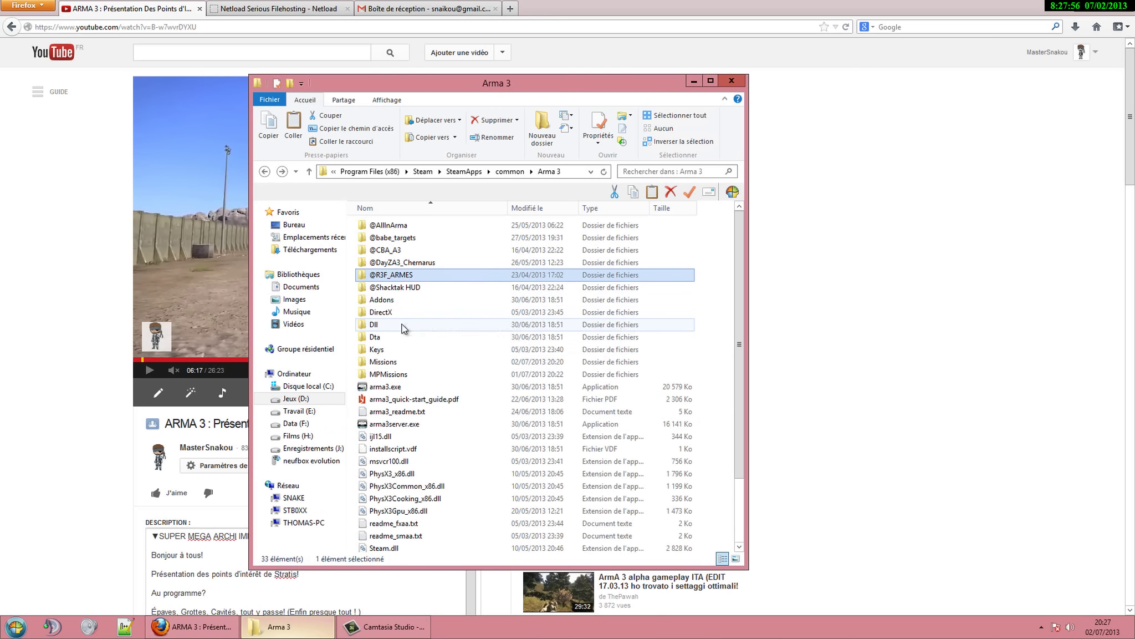
mouse_move(401, 332)
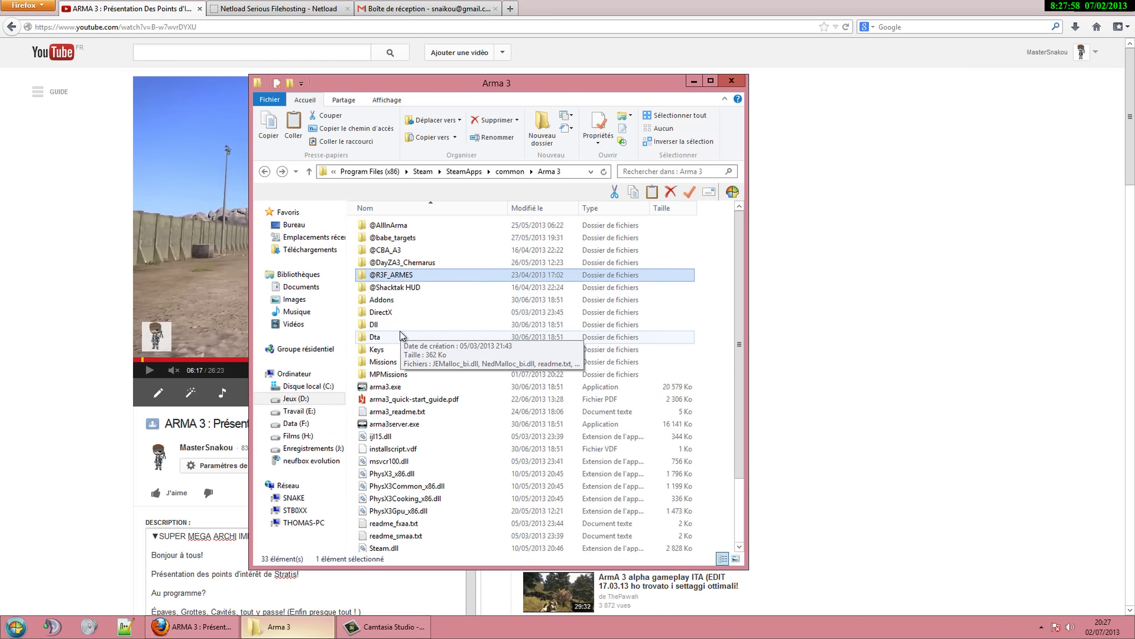